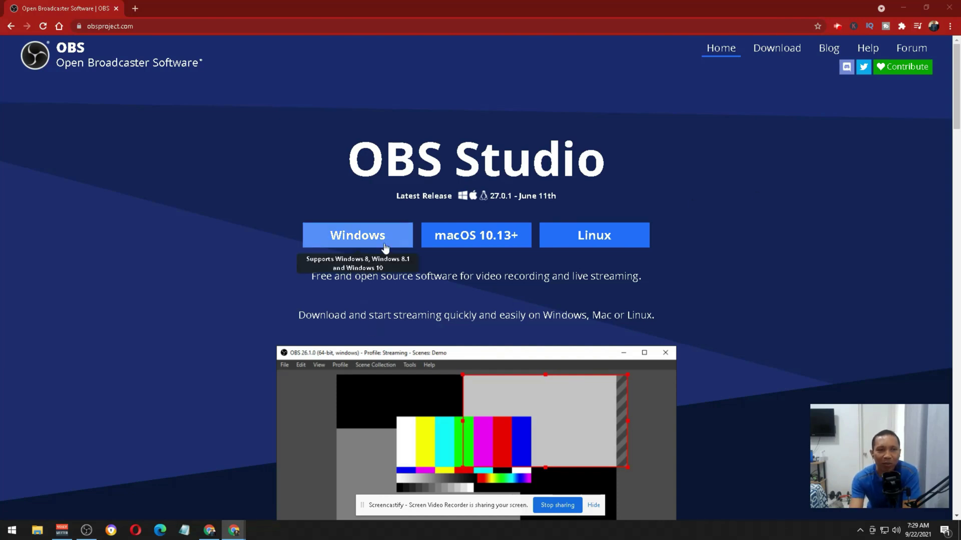
Download the OBS Studio 27.0.1 installer for Windows from obsproject.com
left_click(358, 240)
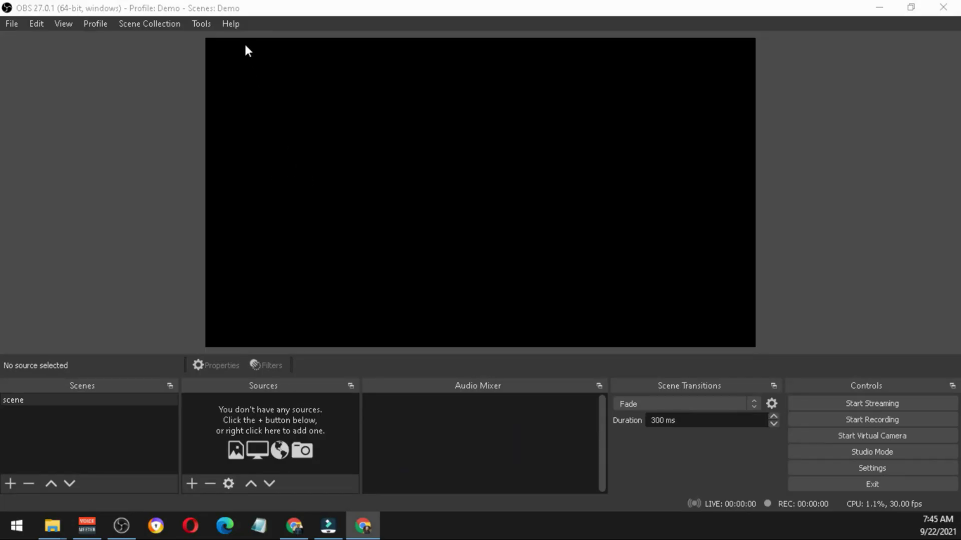
Run the Auto-Configuration Wizard for recording with the 1920x1080 canvas at 30 FPS and apply the results
left_click(205, 23)
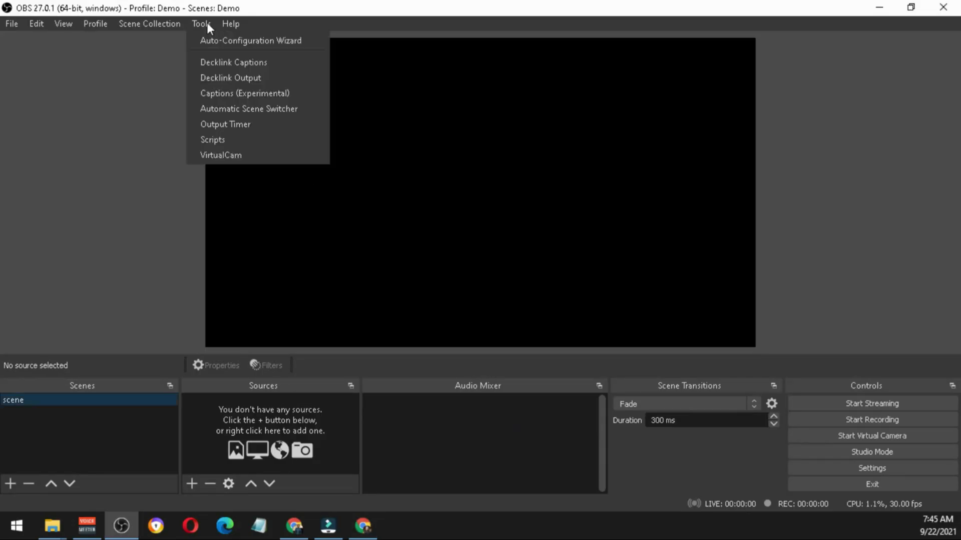
left_click(238, 44)
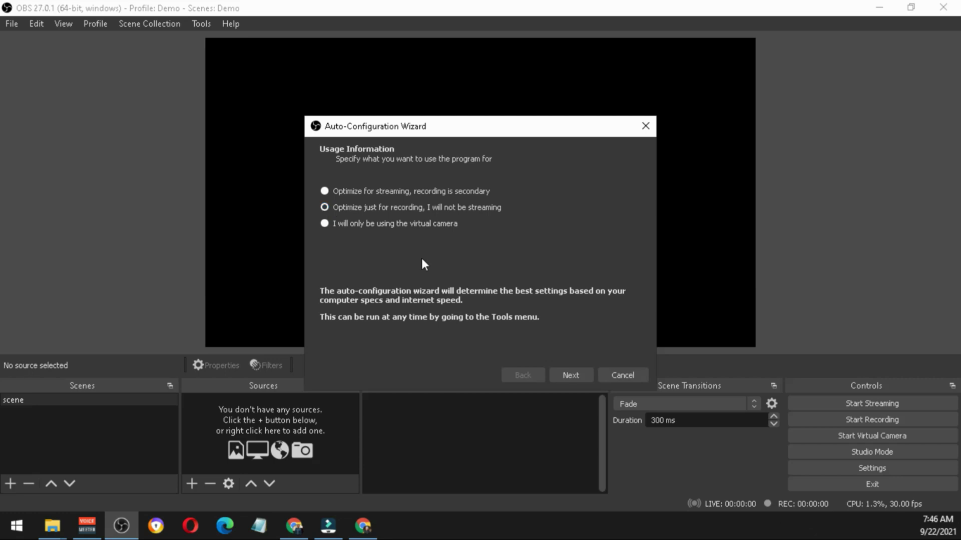
key("Return")
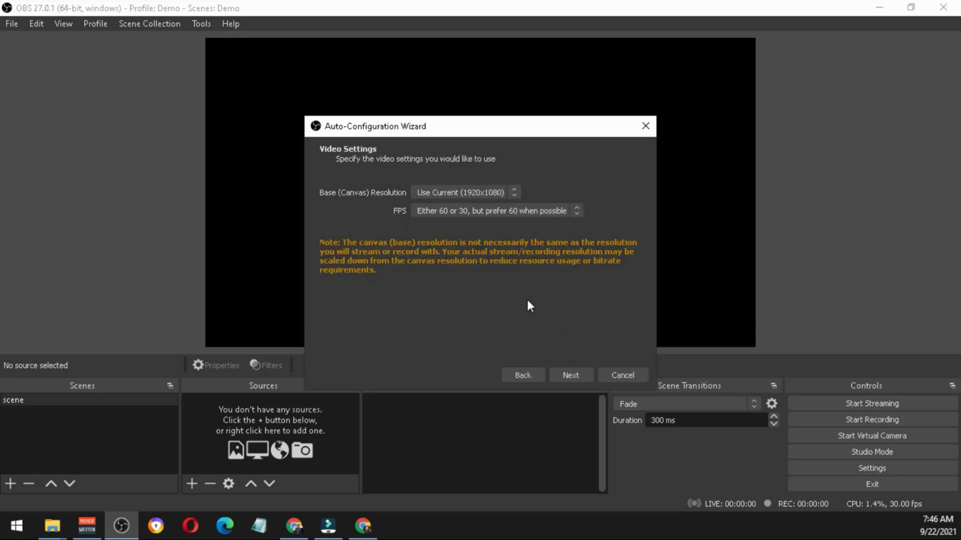
left_click(484, 192)
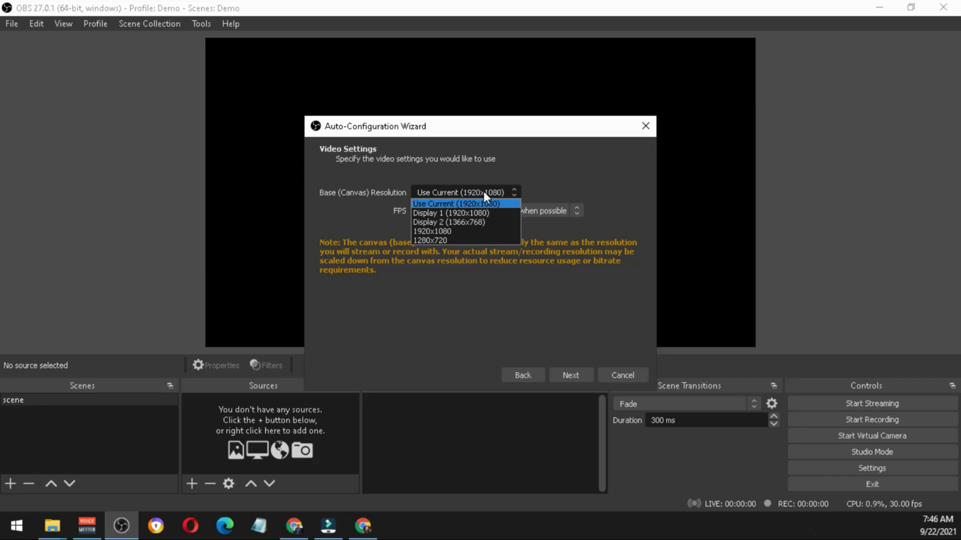
left_click(483, 192)
left_click(482, 211)
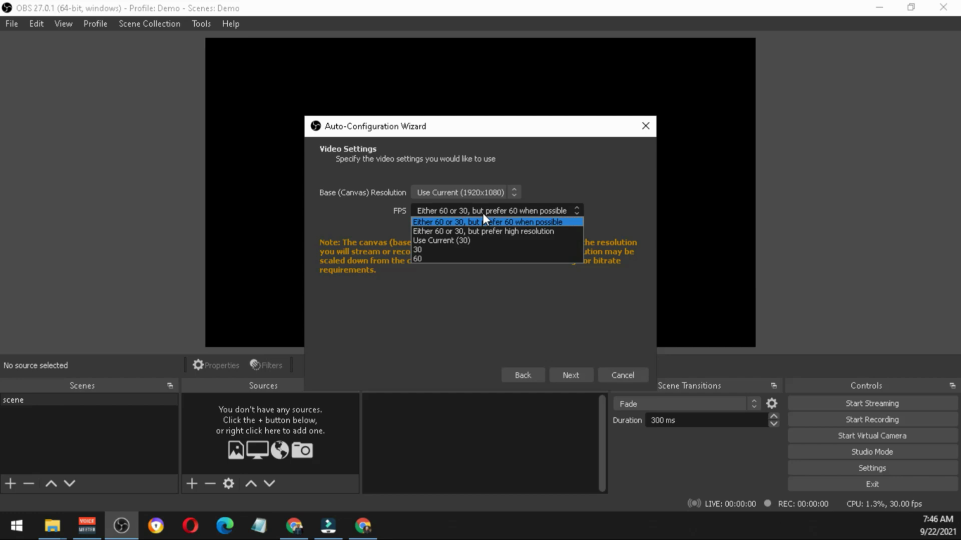
left_click(471, 249)
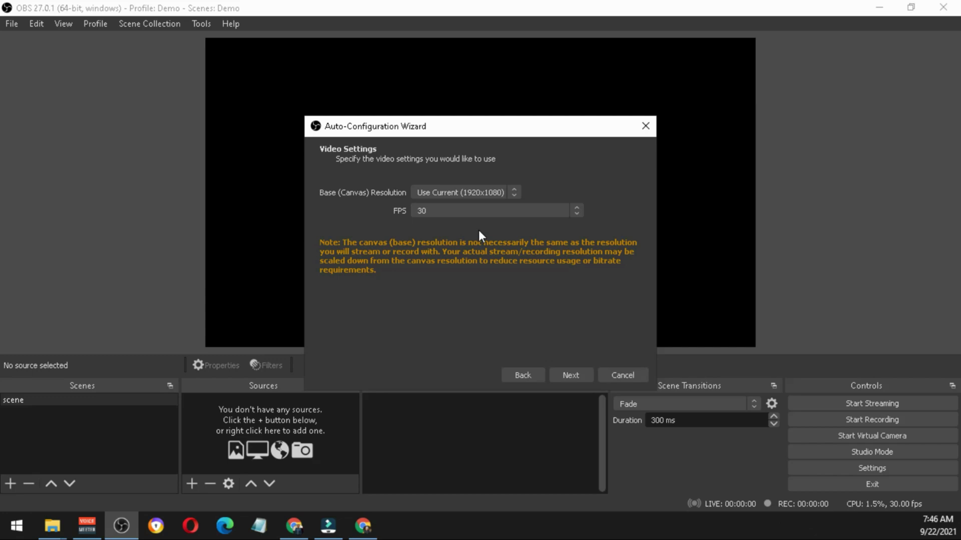
left_click(572, 375)
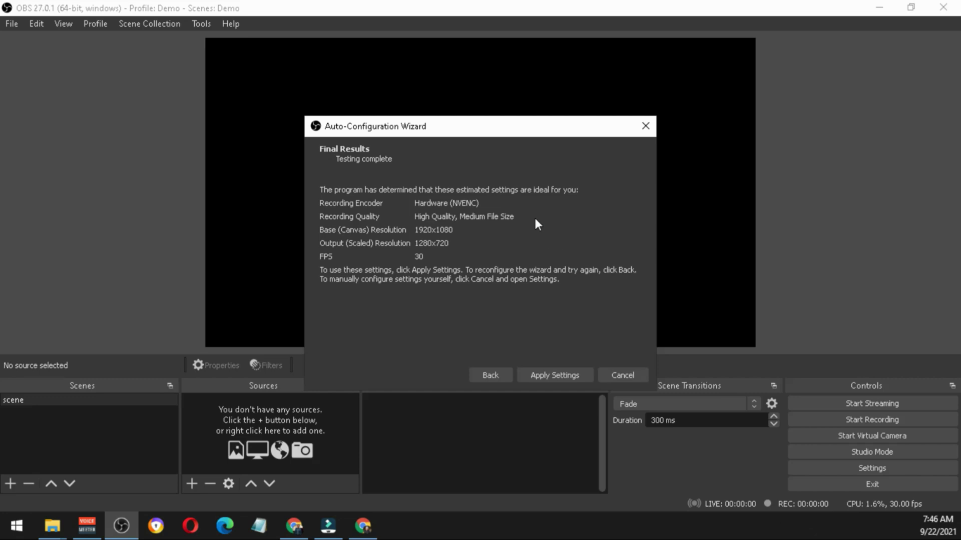
left_click(566, 379)
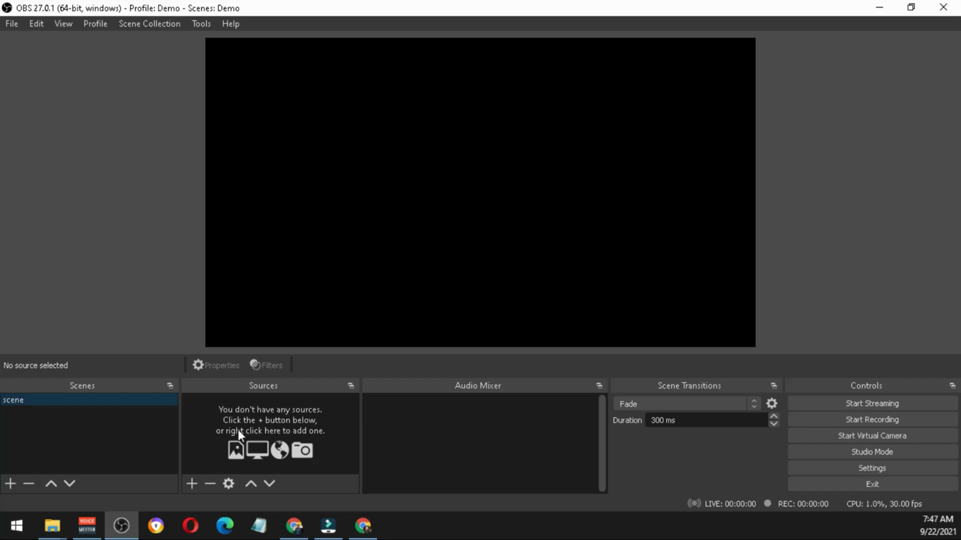
Add an Audio Input Capture source named 'mic' using the FIFINE K683 Microphone
left_click(192, 484)
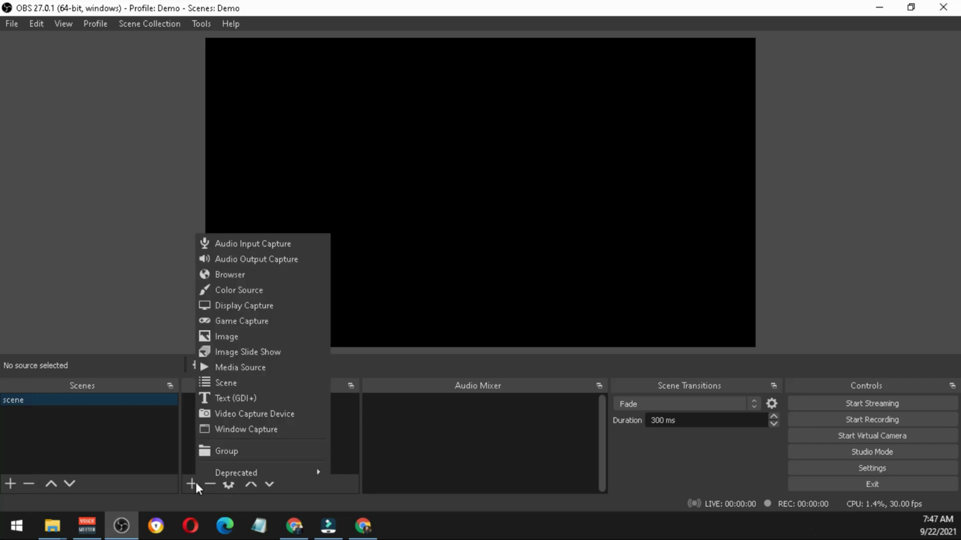
left_click(275, 246)
type("mic")
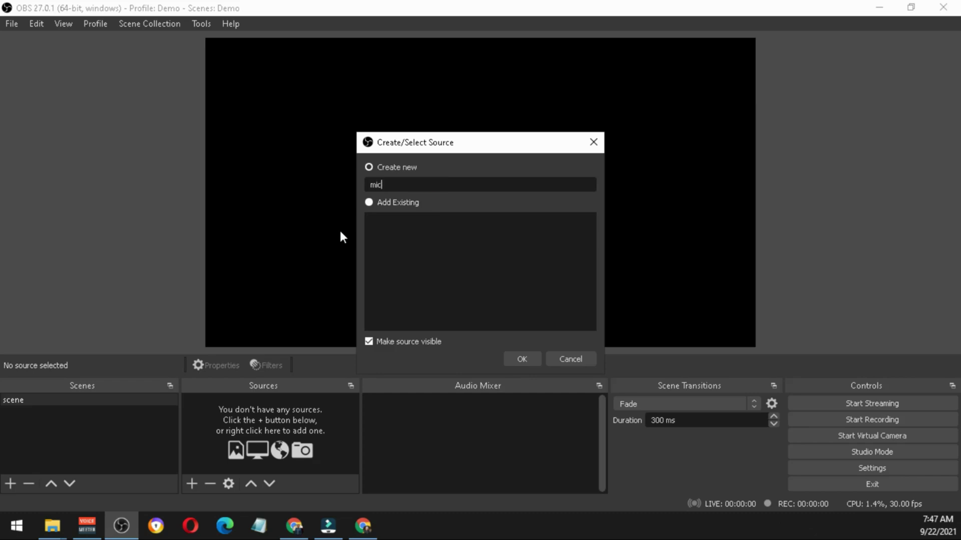
left_click(530, 359)
left_click(476, 91)
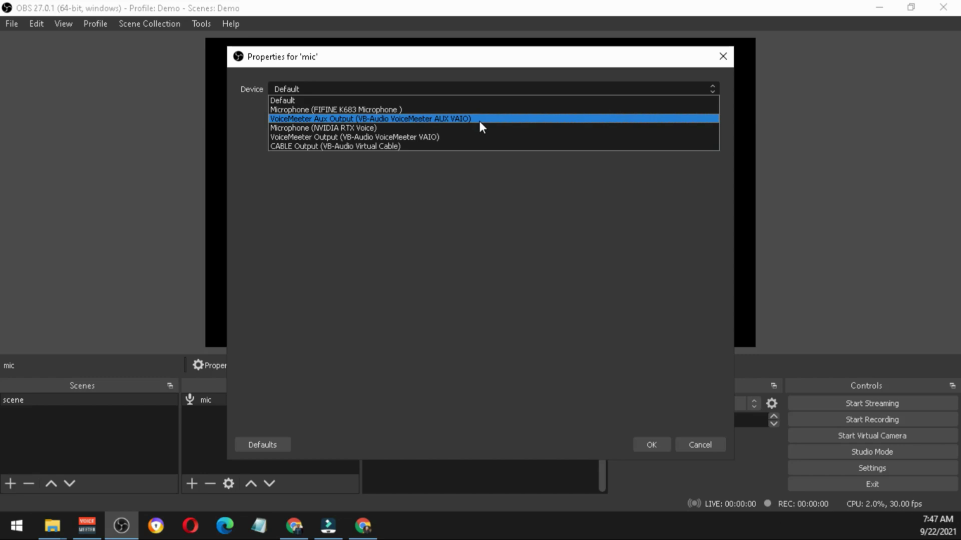
left_click(480, 110)
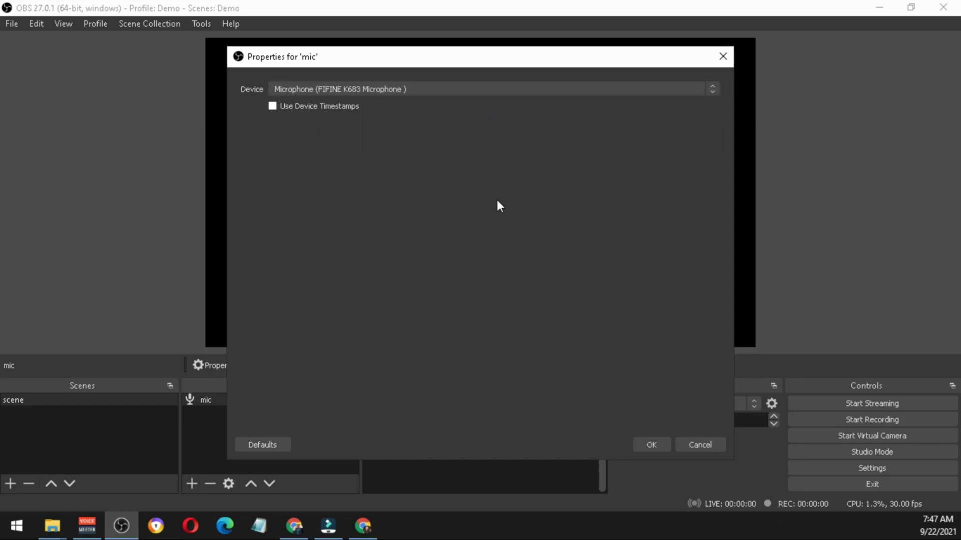
left_click(651, 445)
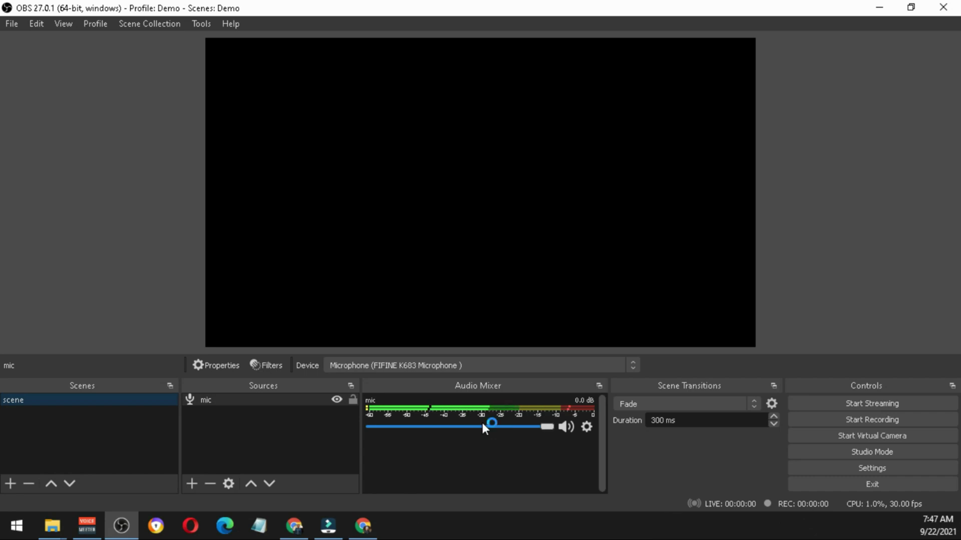
Add a Video Capture Device source named cam using the USB 2.0 HD1080P PC Camera
left_click(194, 482)
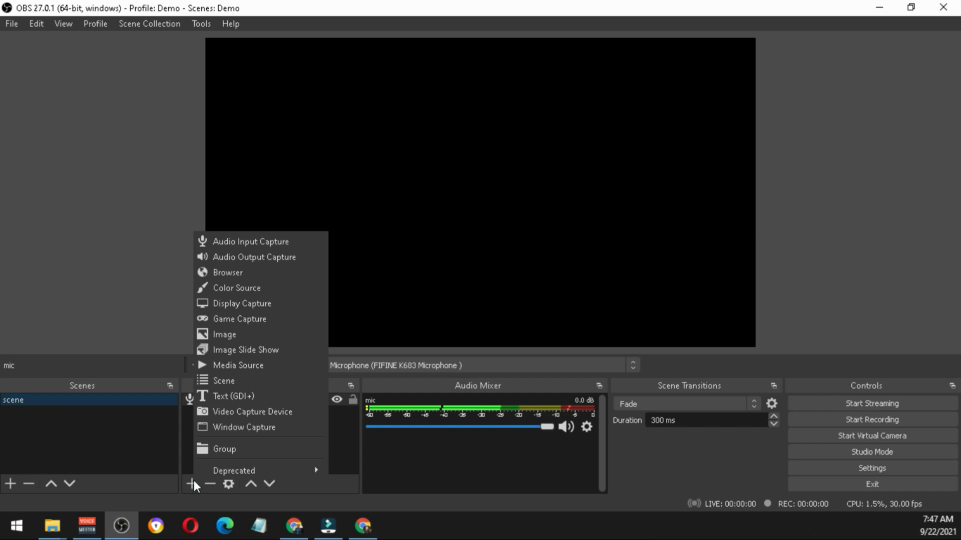
left_click(303, 413)
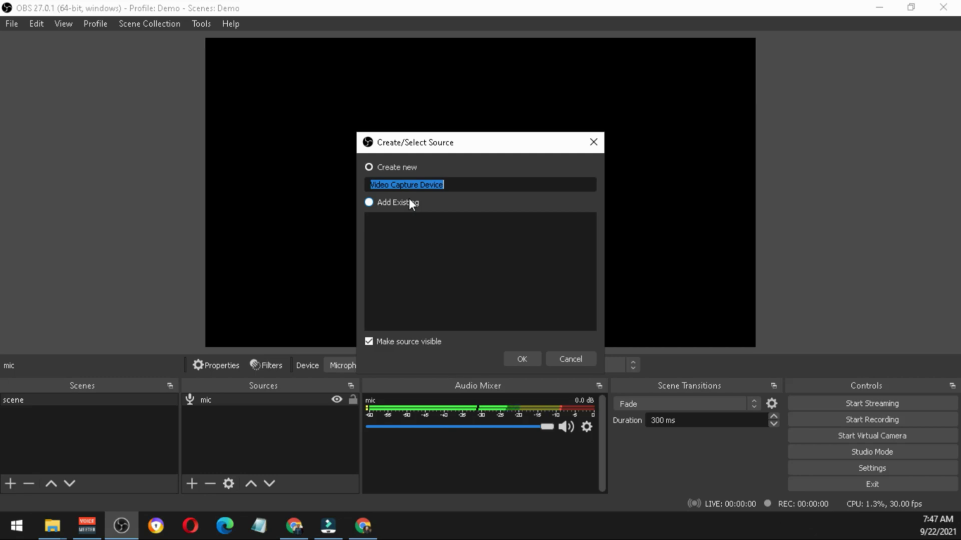
type("cam1")
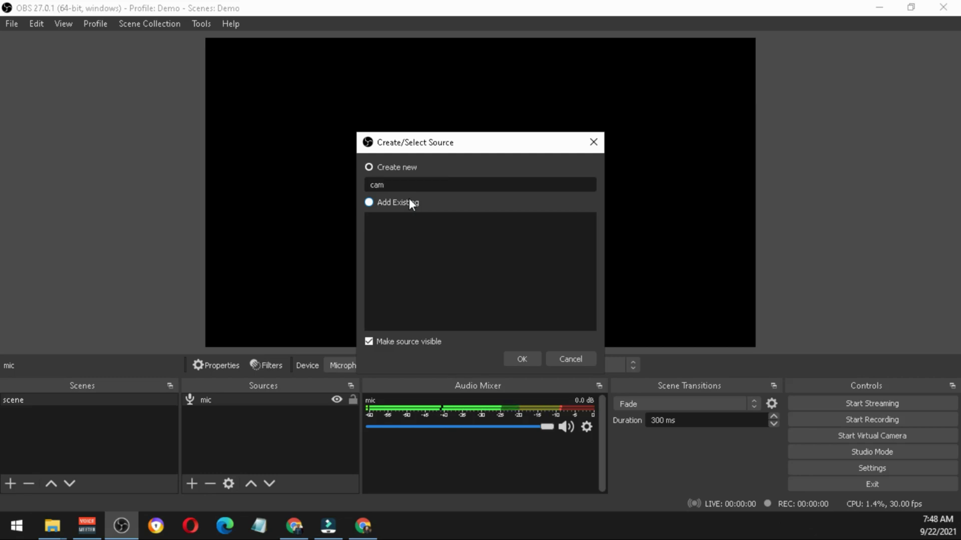
left_click(520, 358)
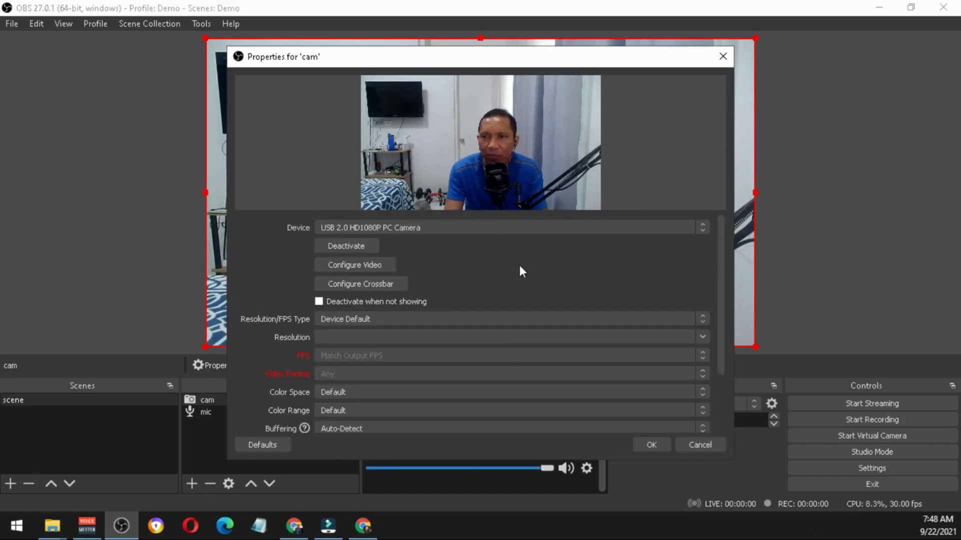
left_click(642, 440)
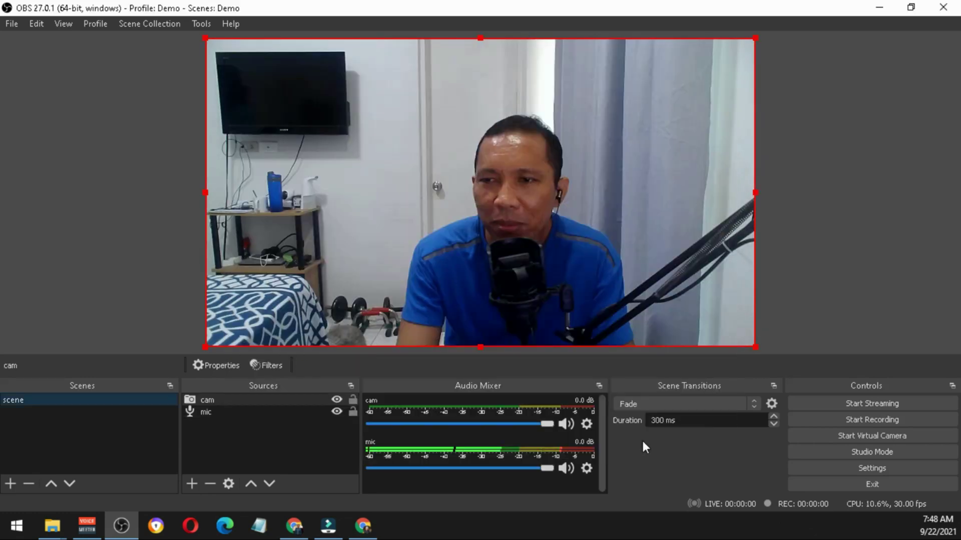
Rename the existing scene to 'cam and mic' from its context menu
right_click(109, 395)
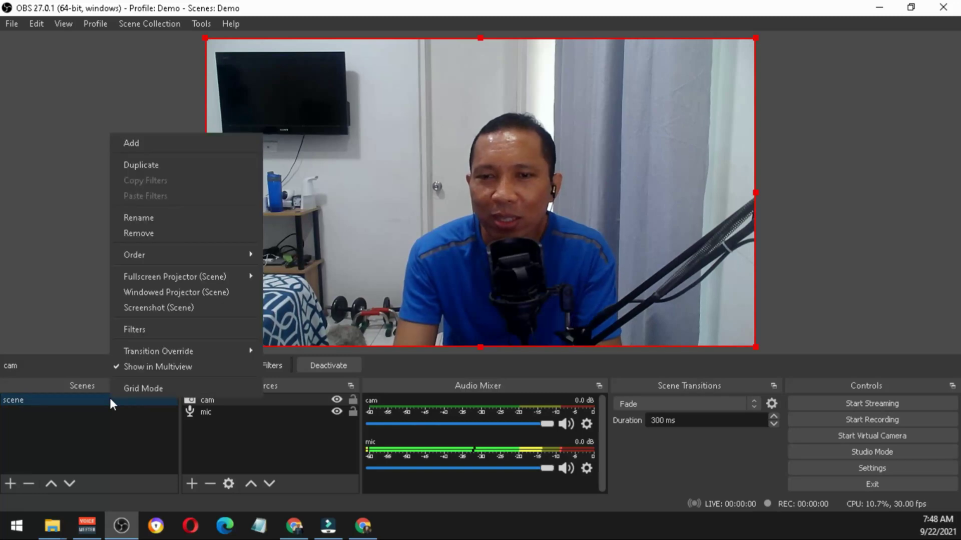
left_click(194, 218)
type("cam and mic")
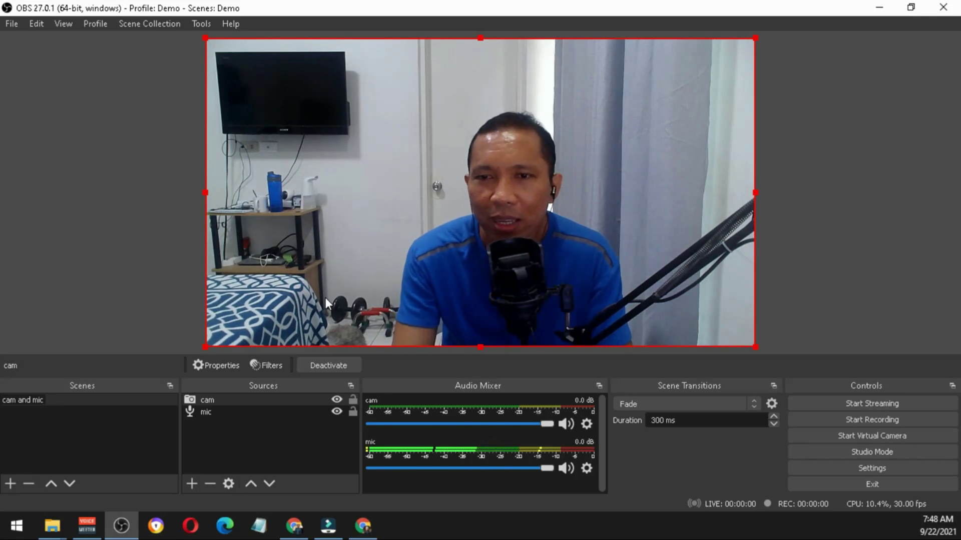
key("Return")
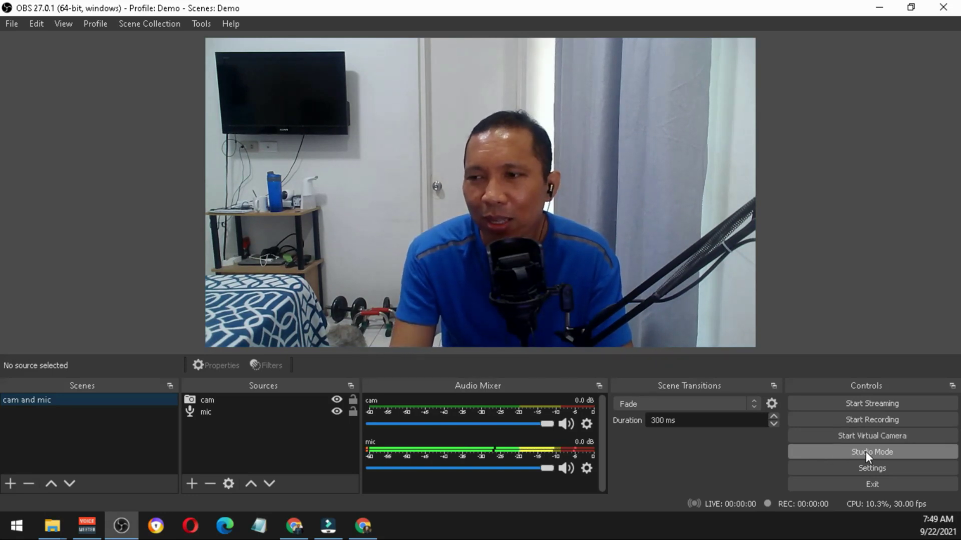
Toggle Studio Mode on and back off, then bring up the Settings window
left_click(865, 452)
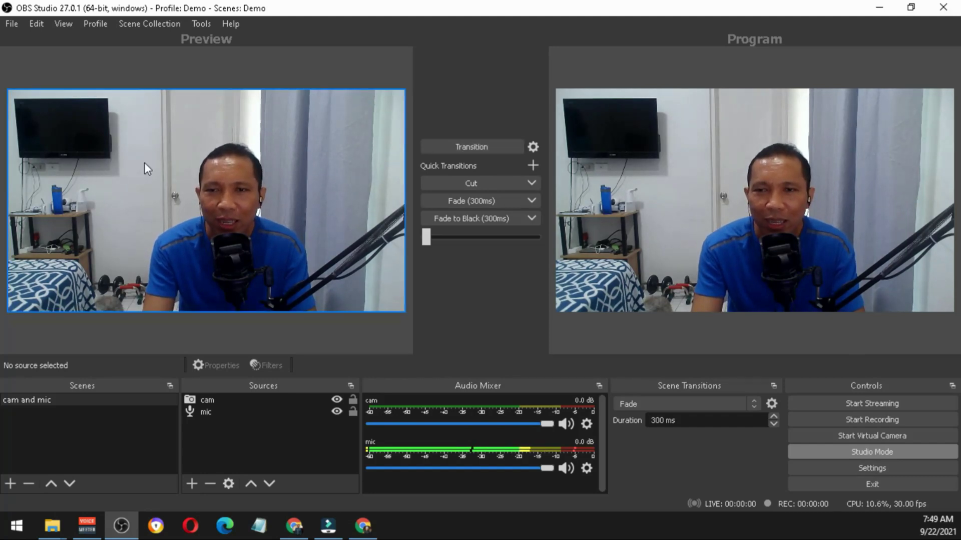
left_click(839, 453)
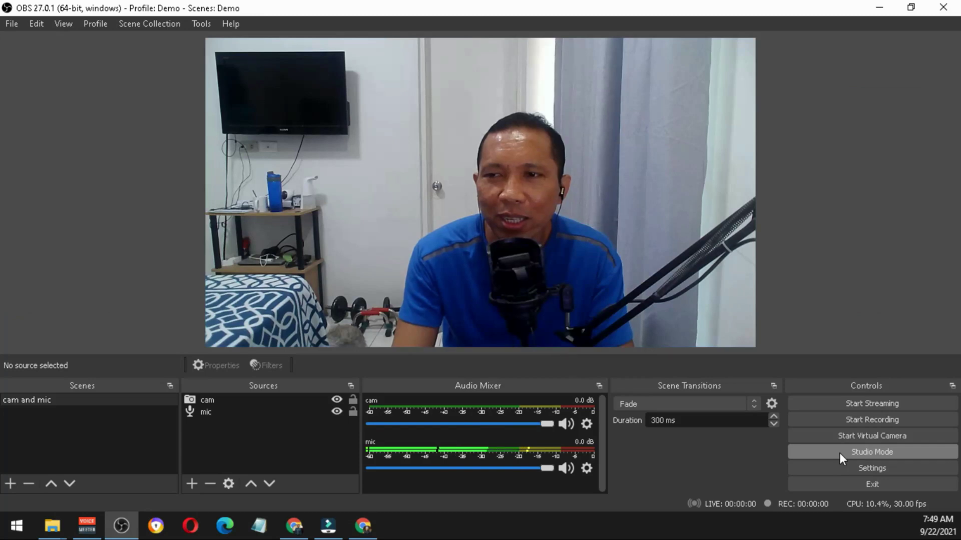
left_click(918, 470)
Review the Output and Audio settings pages, then close Settings
left_click(199, 115)
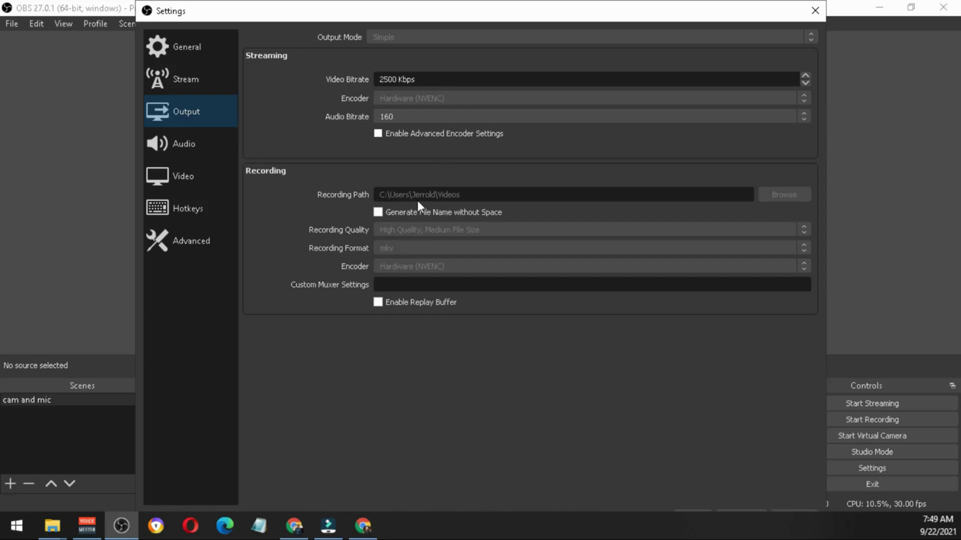
left_click(205, 150)
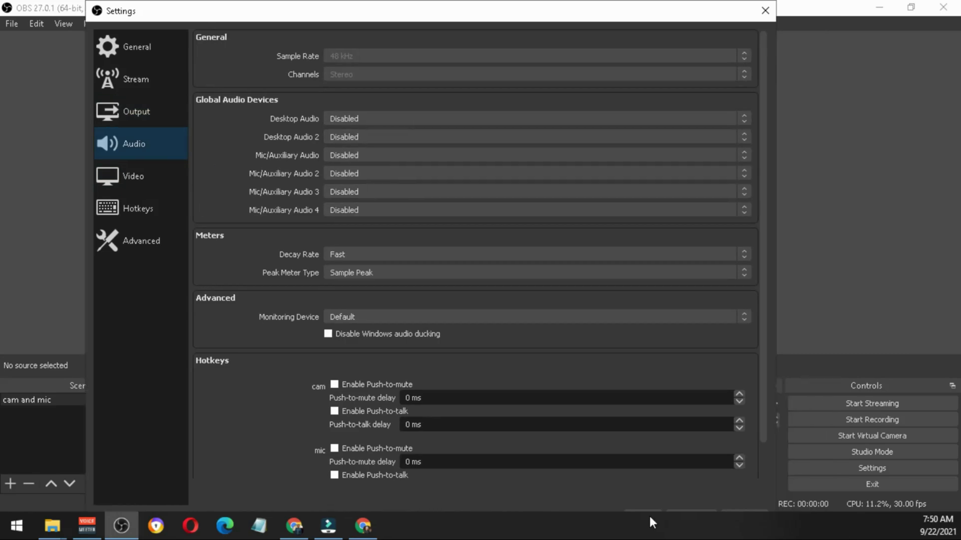
left_click(650, 517)
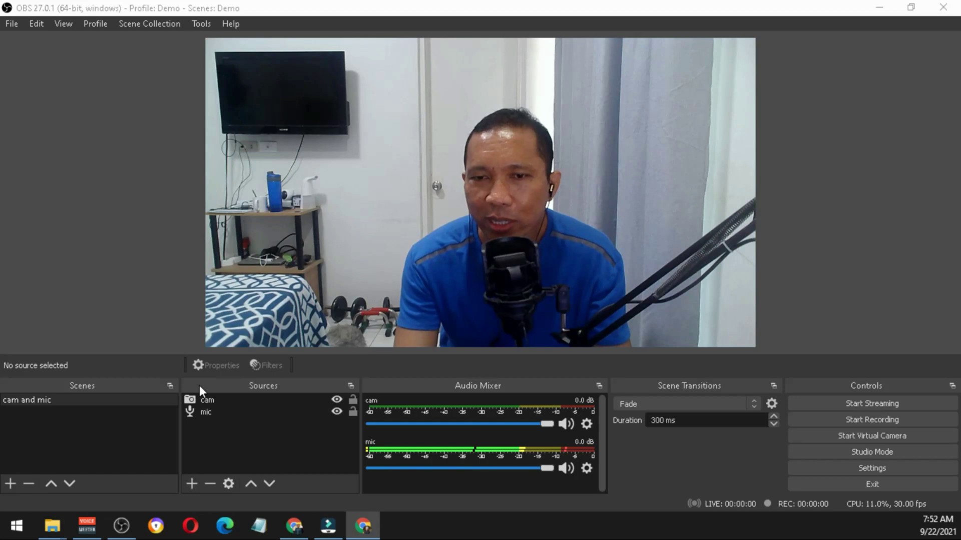
Create a new scene named 'lecture'
left_click(10, 483)
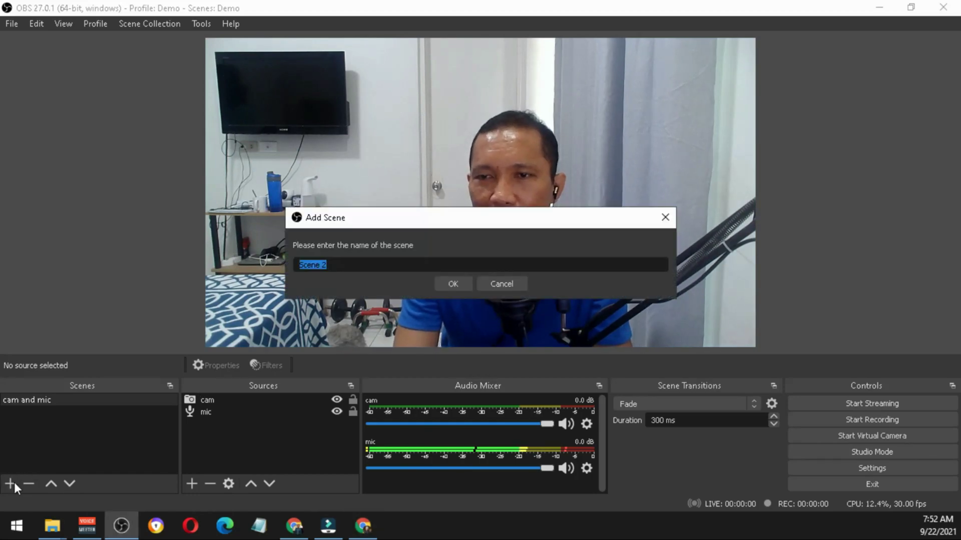
type("le")
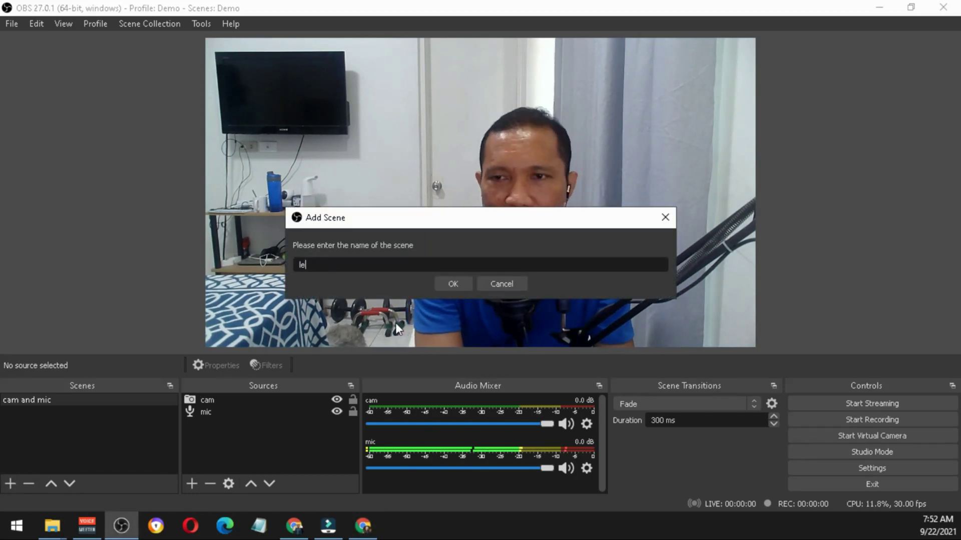
type("cture")
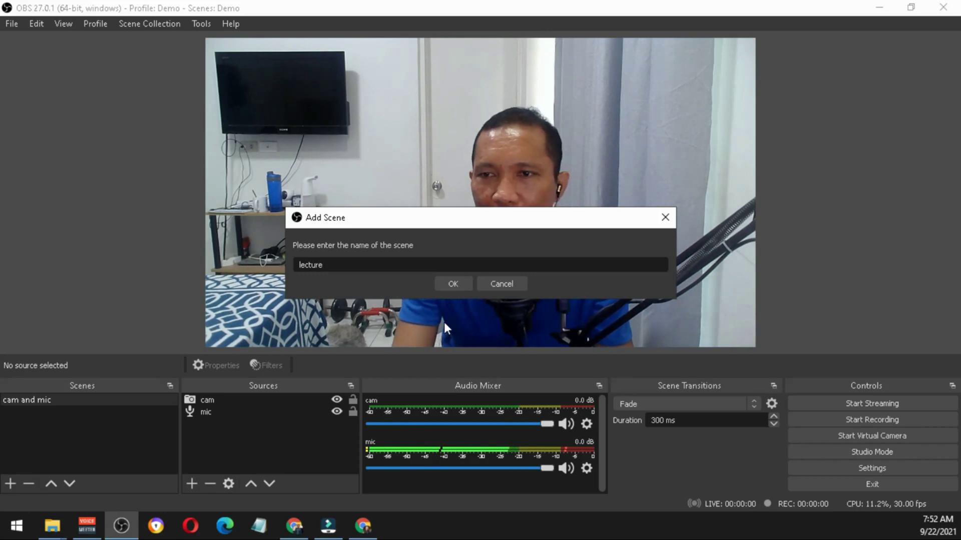
left_click(456, 285)
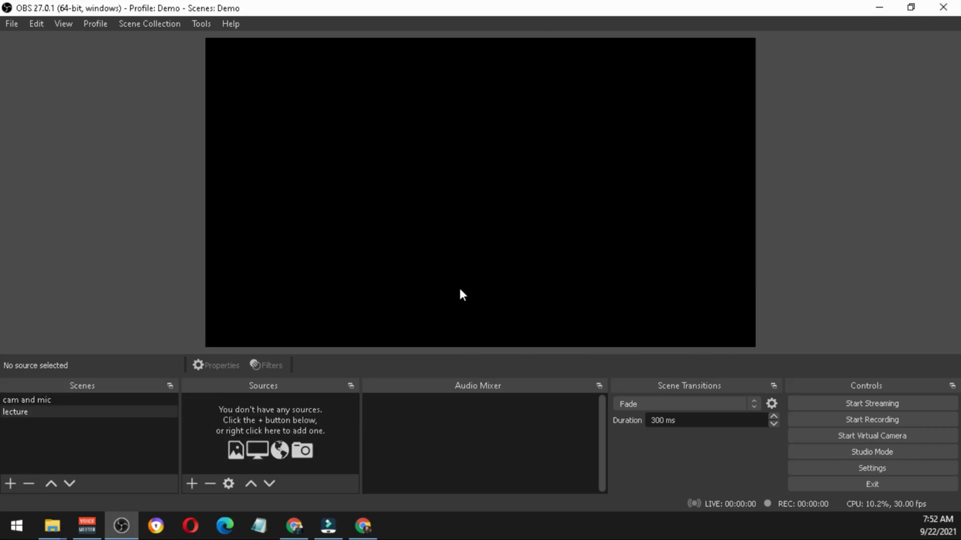
Add the existing mic audio input to the lecture scene
left_click(192, 484)
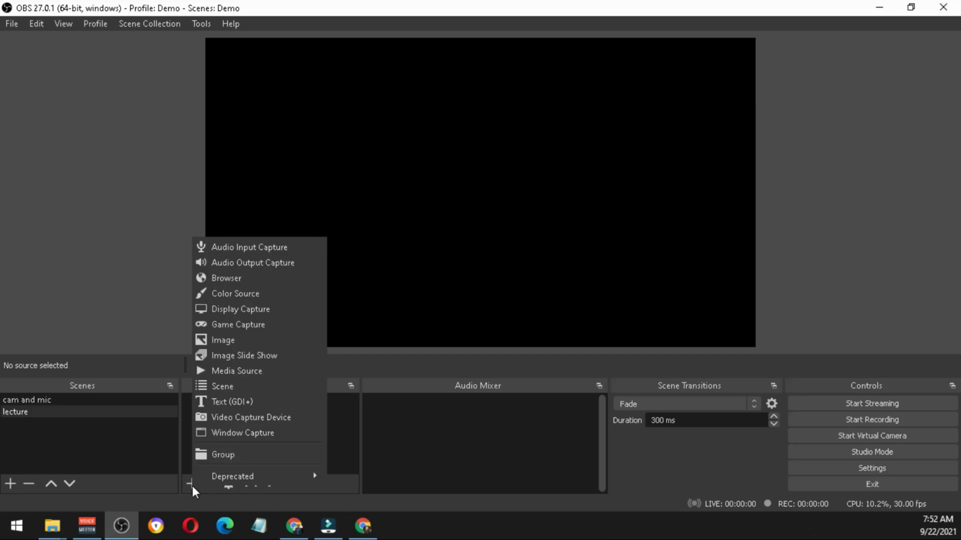
left_click(293, 247)
left_click(369, 202)
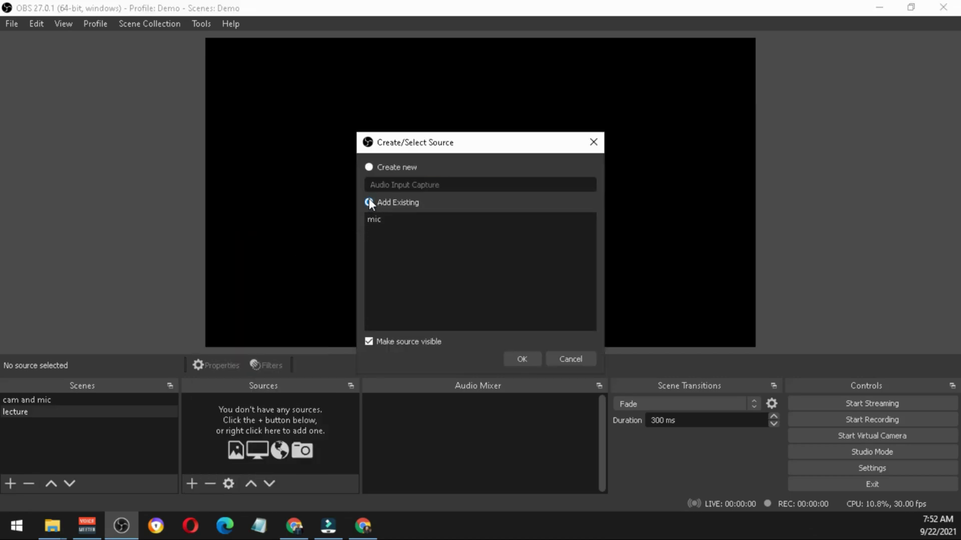
left_click(374, 220)
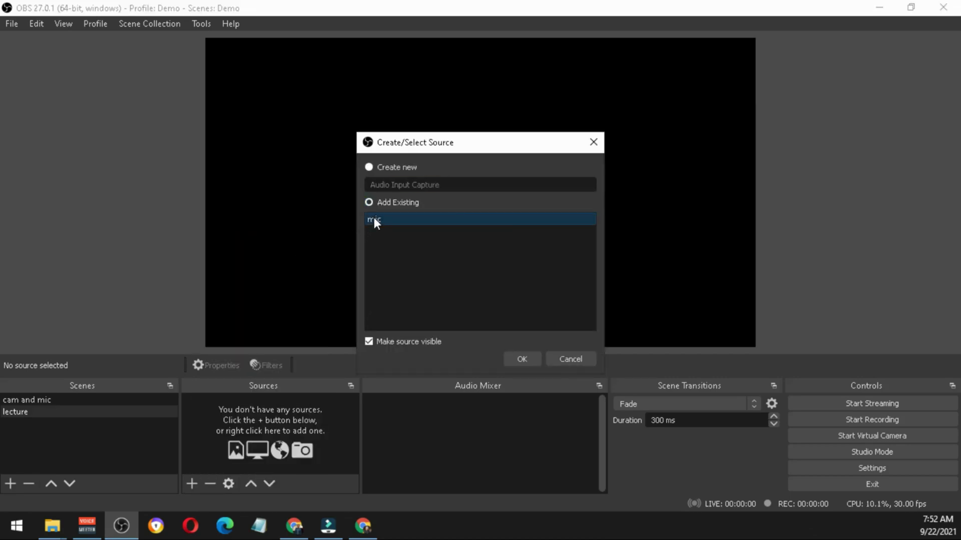
left_click(522, 359)
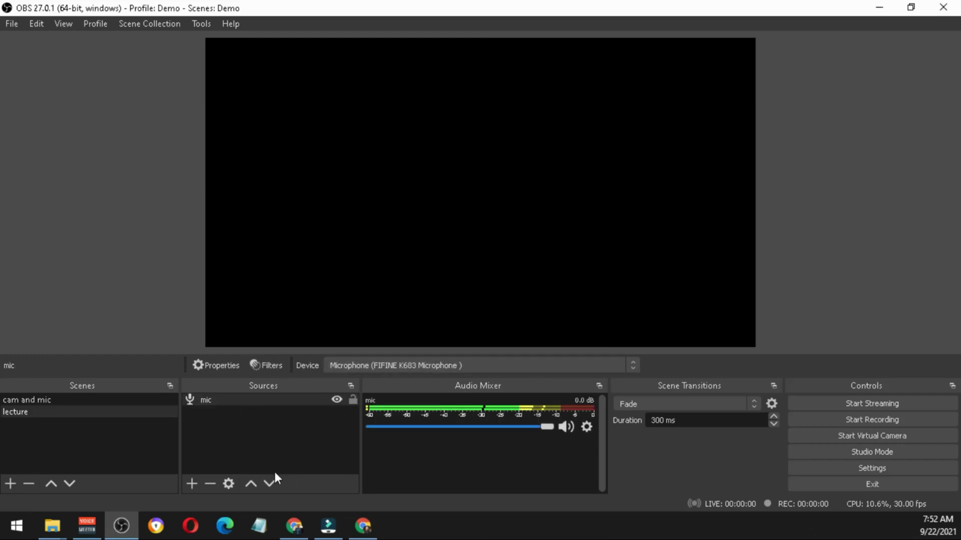
left_click(194, 485)
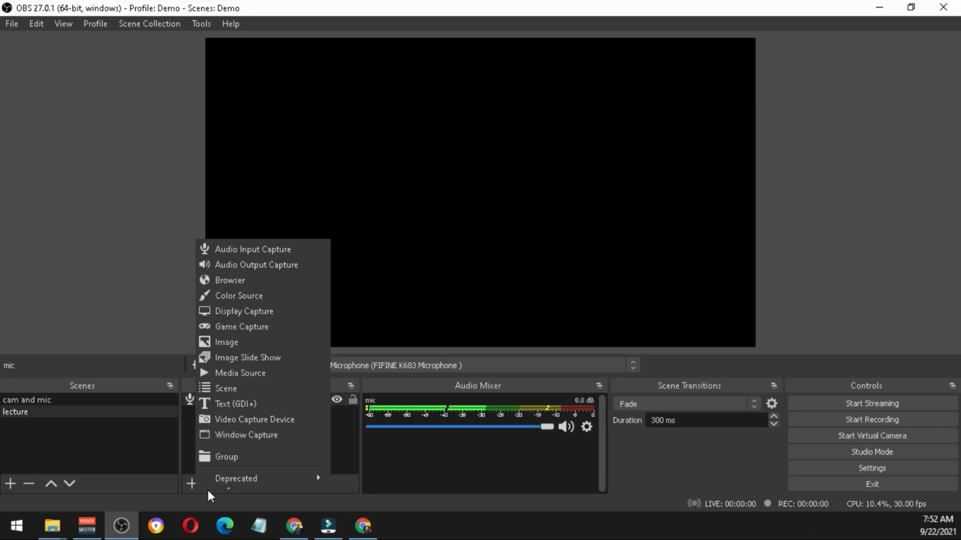
Add the existing cam video capture source to the lecture scene
left_click(254, 419)
left_click(369, 202)
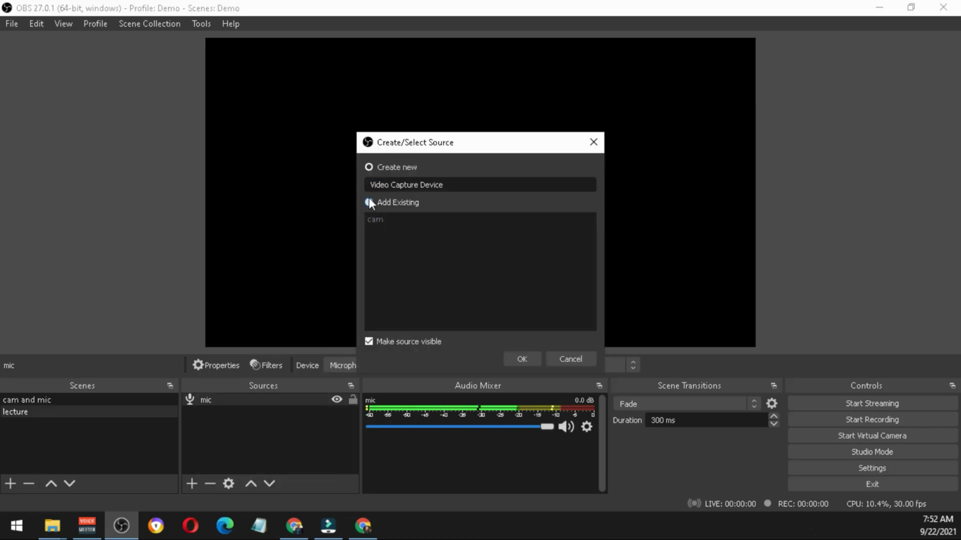
left_click(522, 358)
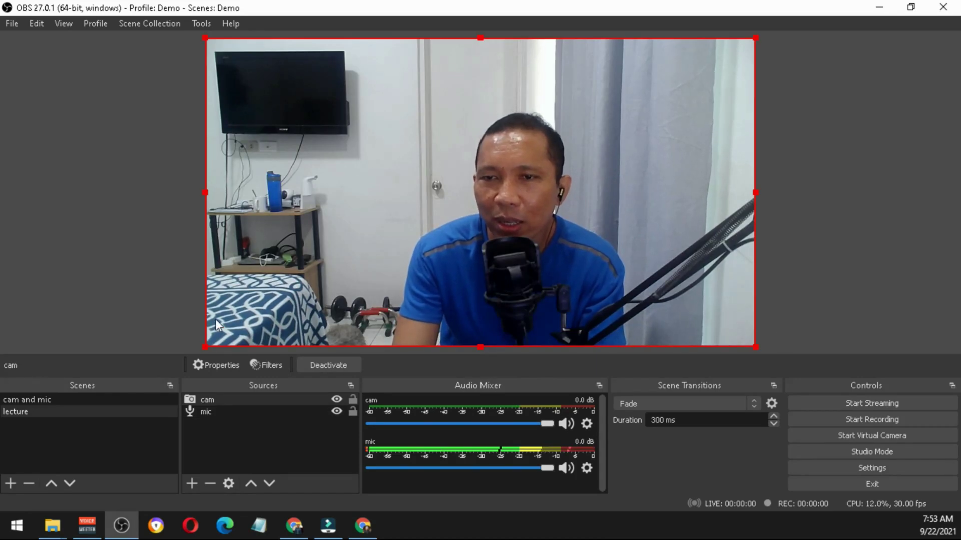
Shrink and crop the webcam feed, then place it in the canvas's top-right corner
left_click_drag(205, 346, 699, 157)
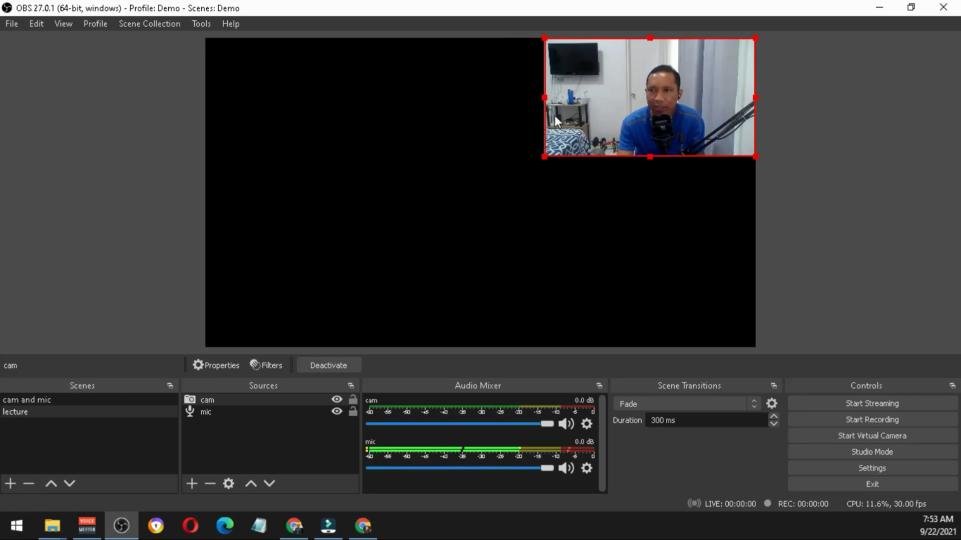
left_click_drag(546, 99, 614, 101, "alt")
left_click_drag(756, 99, 716, 100)
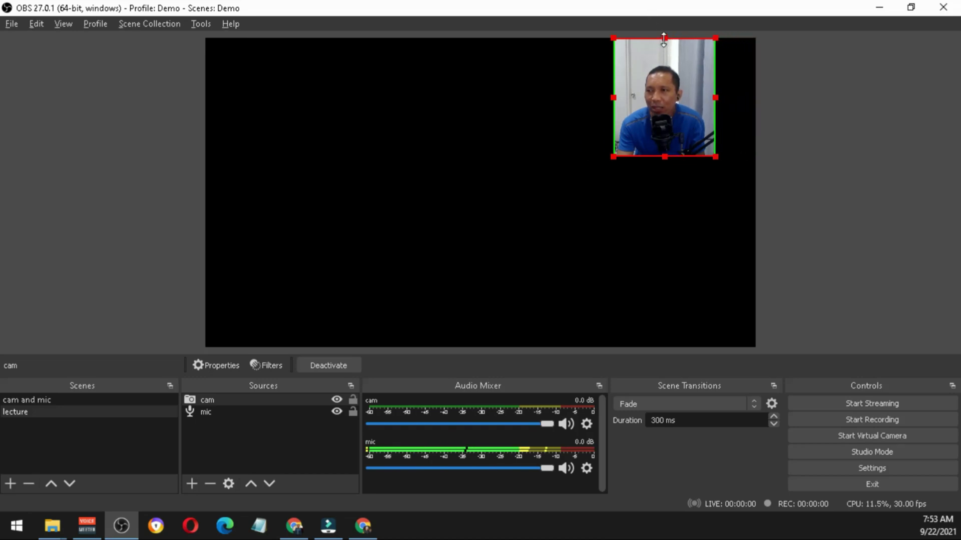
left_click_drag(664, 40, 664, 57, "alt")
left_click_drag(675, 103, 707, 82)
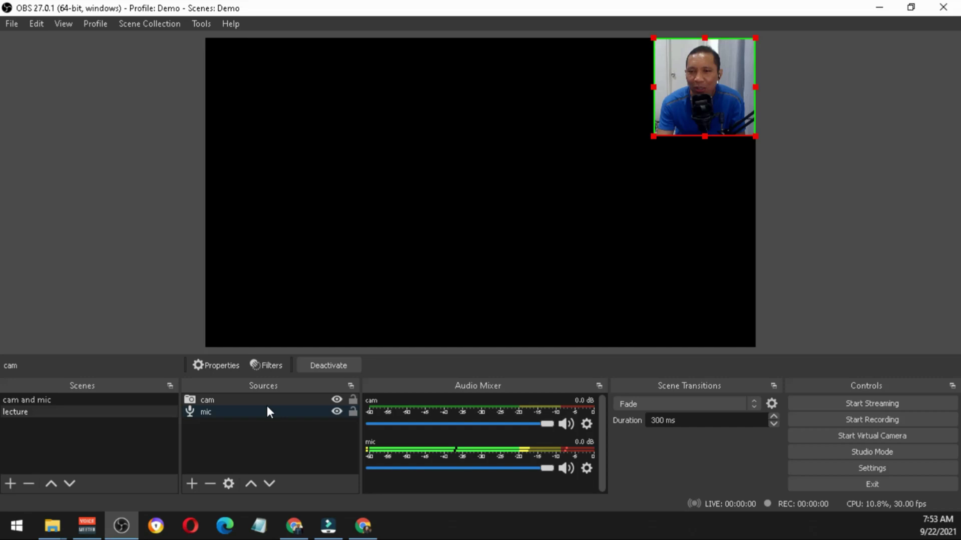
Add a Window Capture of the PowerPoint 'Introduction to Applied Economics' slides window
left_click(192, 484)
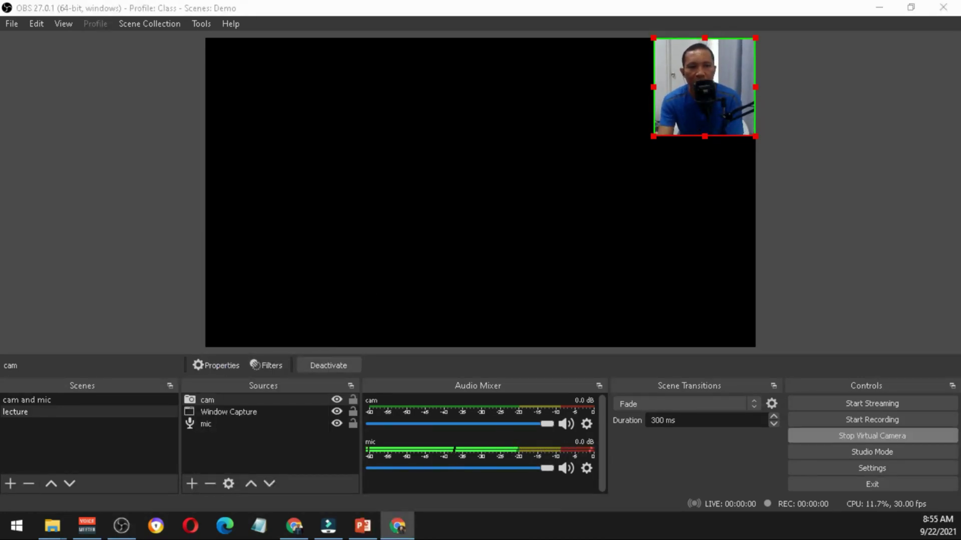
left_click(243, 414)
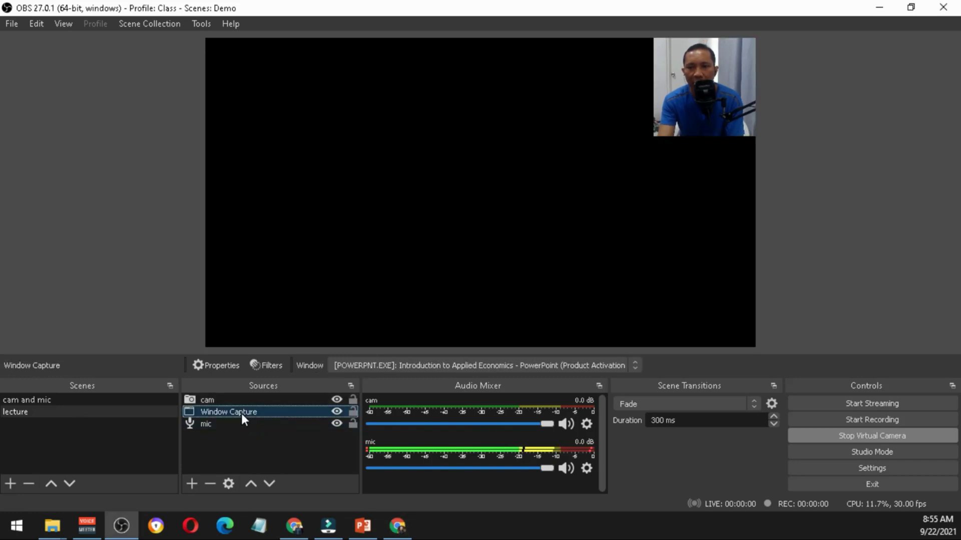
left_click(505, 364)
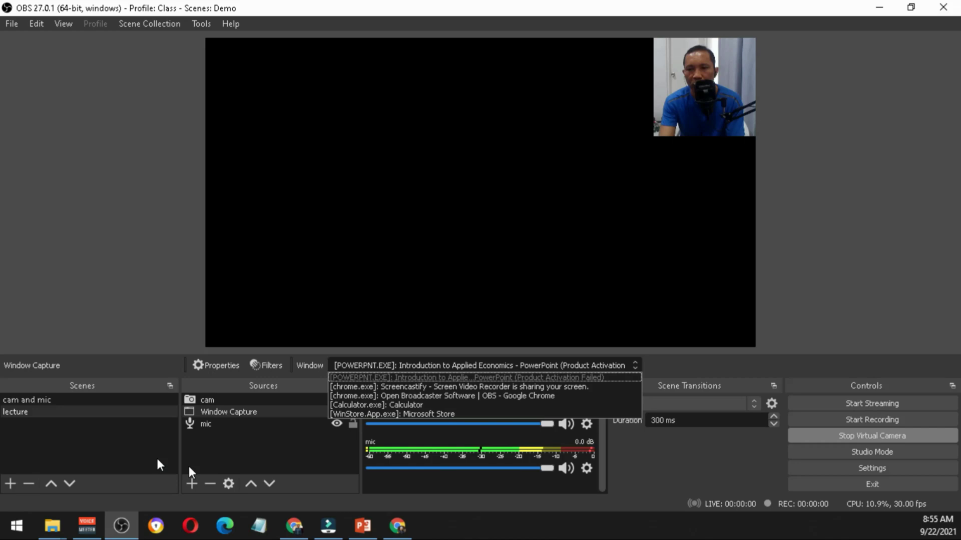
left_click(612, 507)
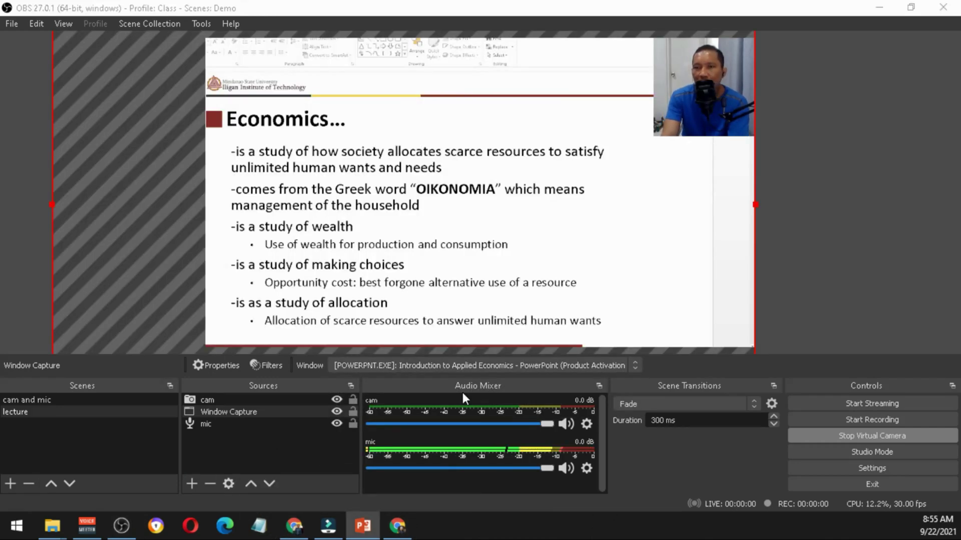
left_click(386, 224)
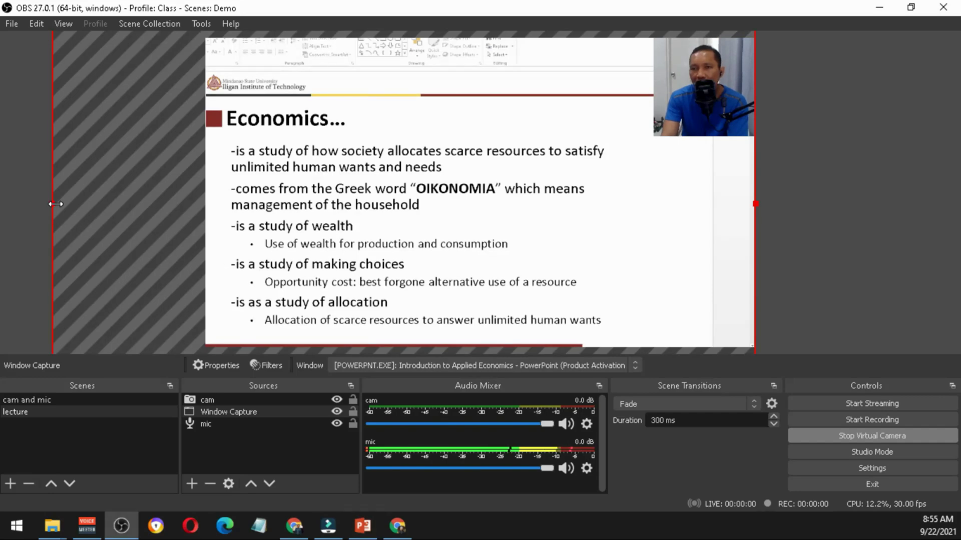
Resize and reposition the slide capture to fill the canvas beneath the webcam overlay
left_click_drag(55, 204, 205, 200)
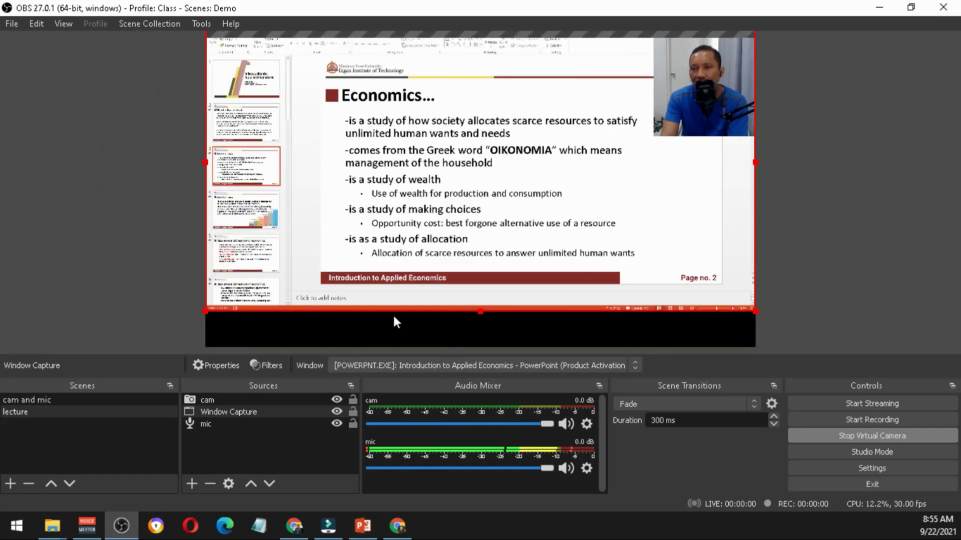
left_click_drag(478, 313, 480, 346)
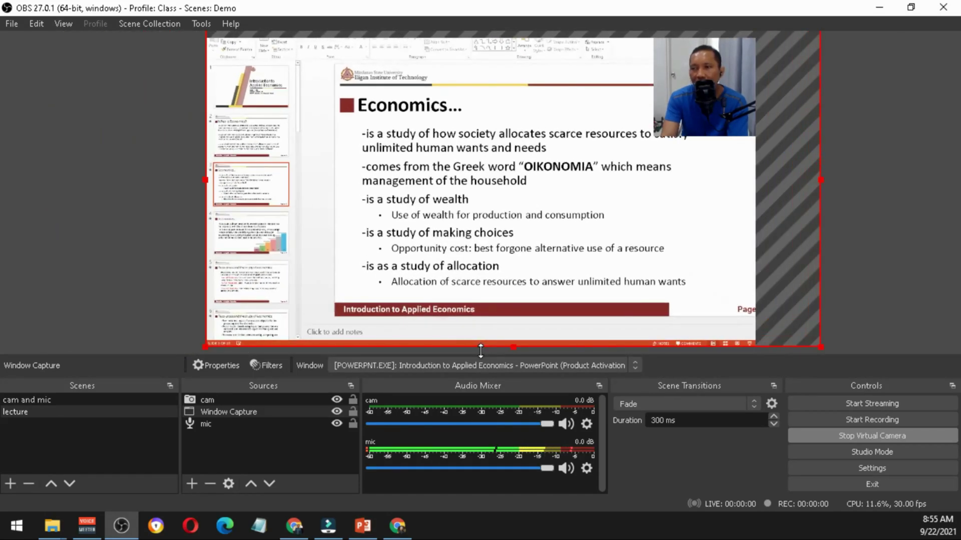
left_click_drag(730, 226, 601, 197)
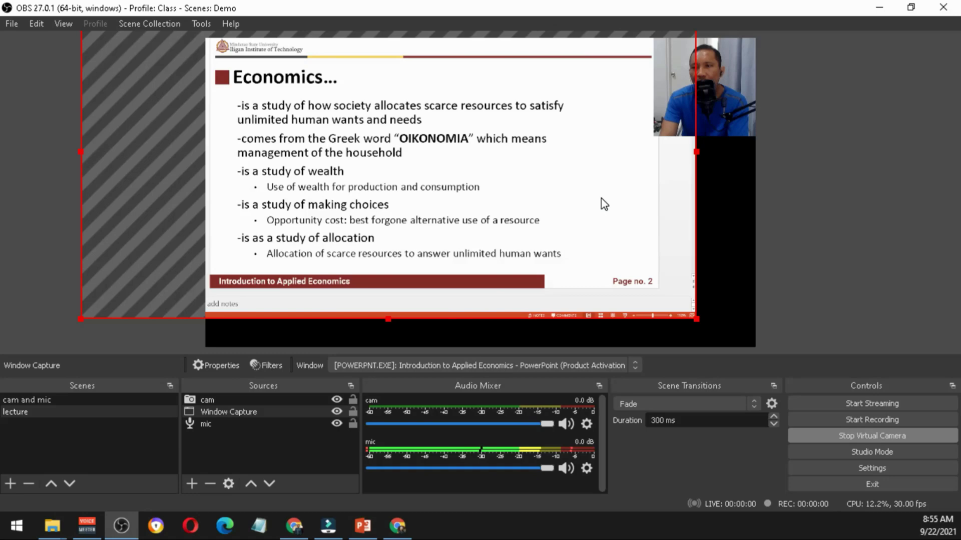
left_click_drag(696, 151, 756, 172)
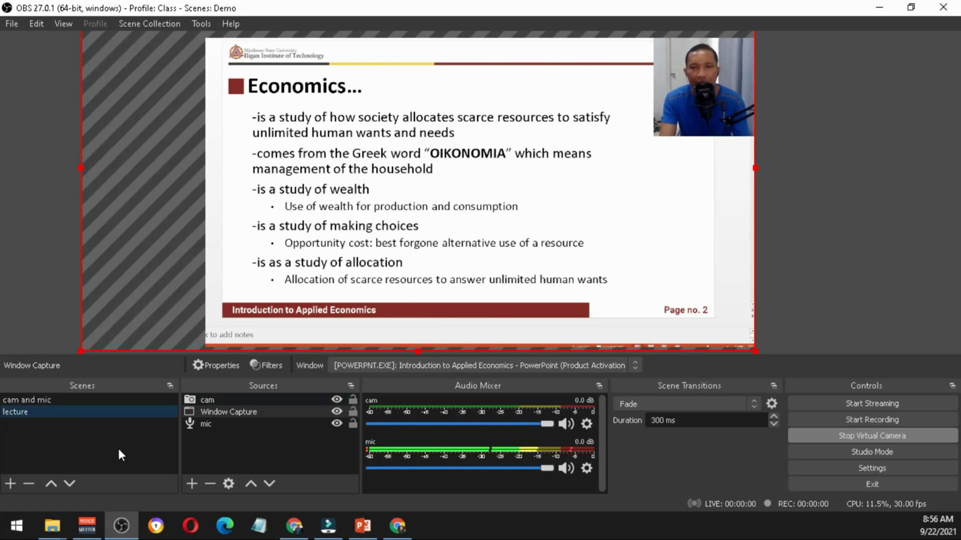
Create a new scene named 'redorded video'
left_click(11, 484)
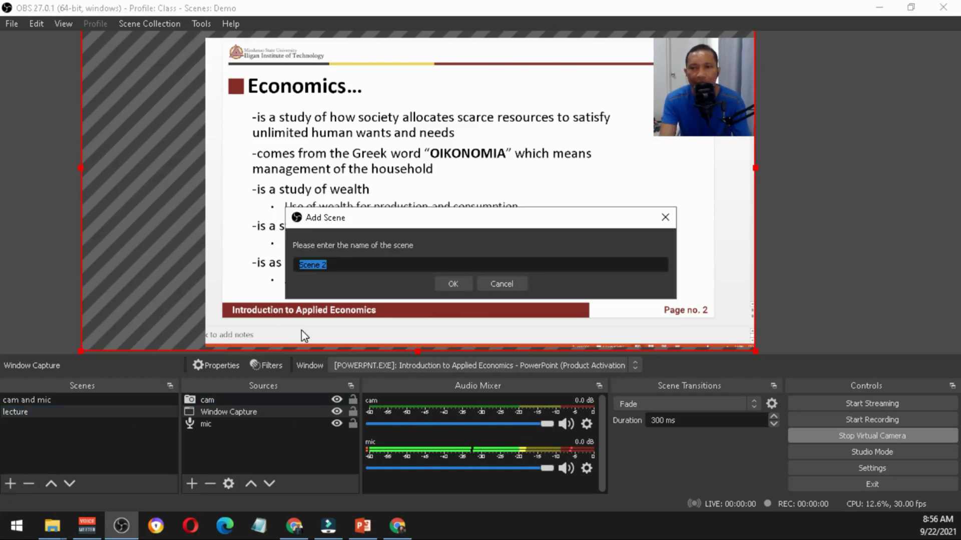
type("re")
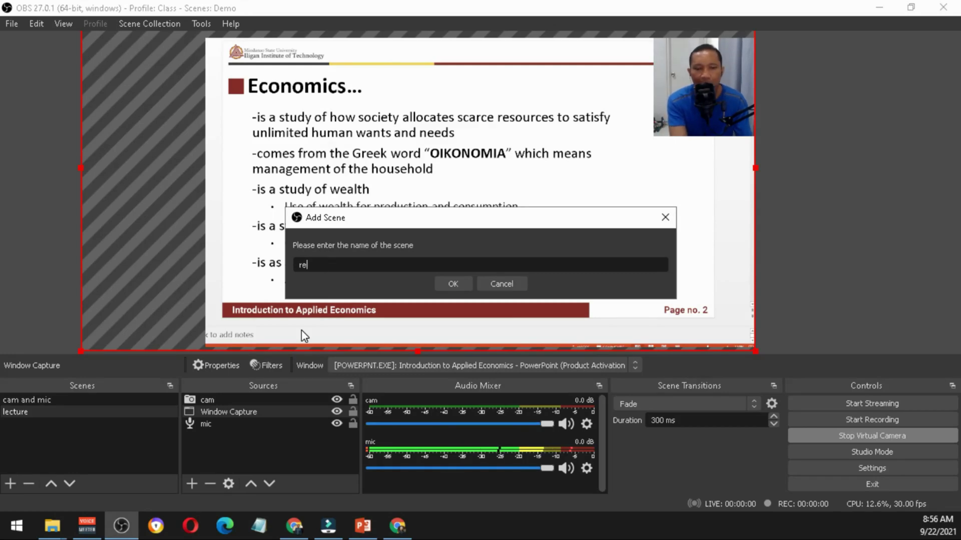
type("dorded video")
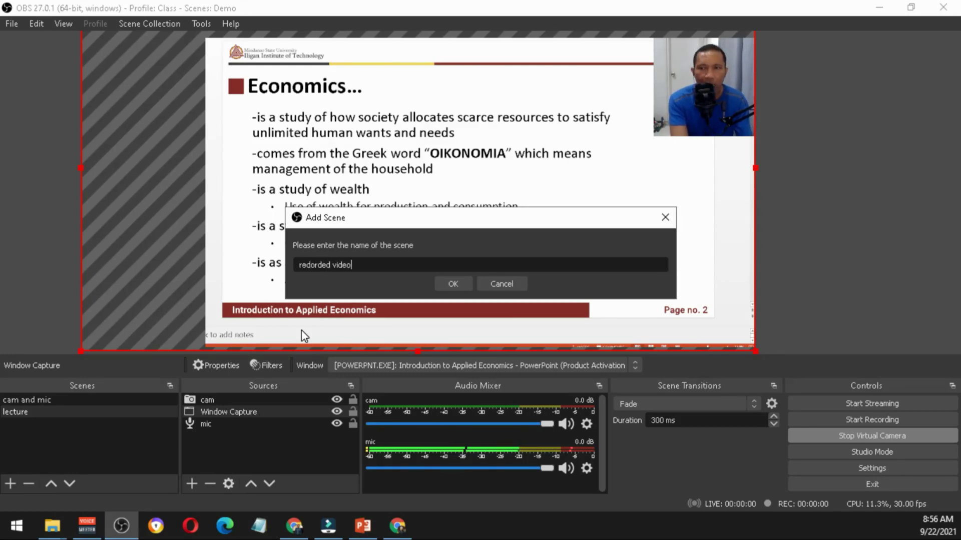
key("Return")
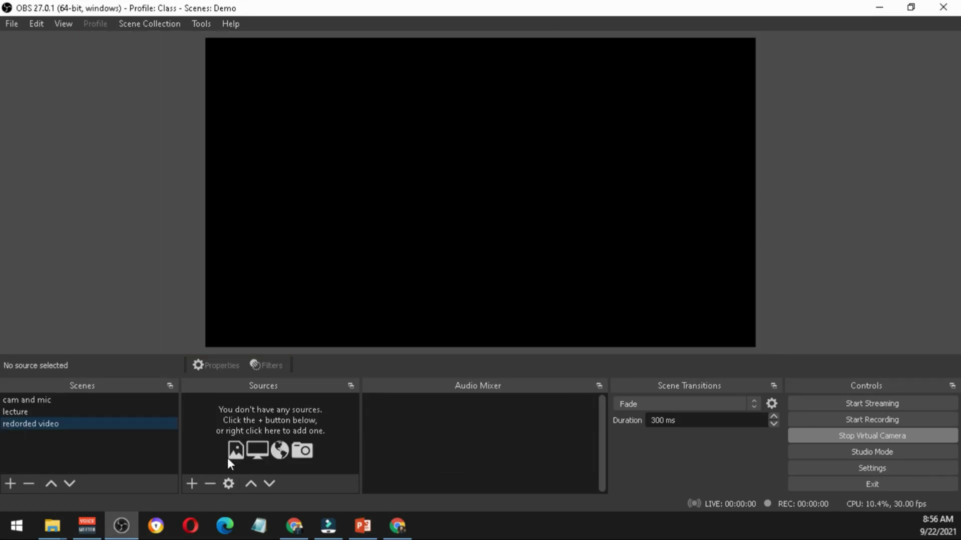
Add a new Media Source to the scene
left_click(192, 484)
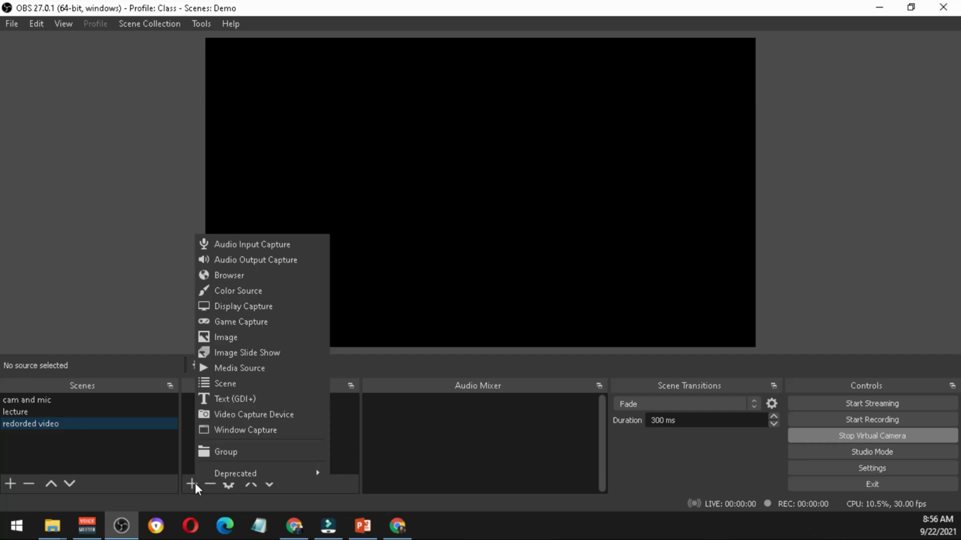
left_click(256, 369)
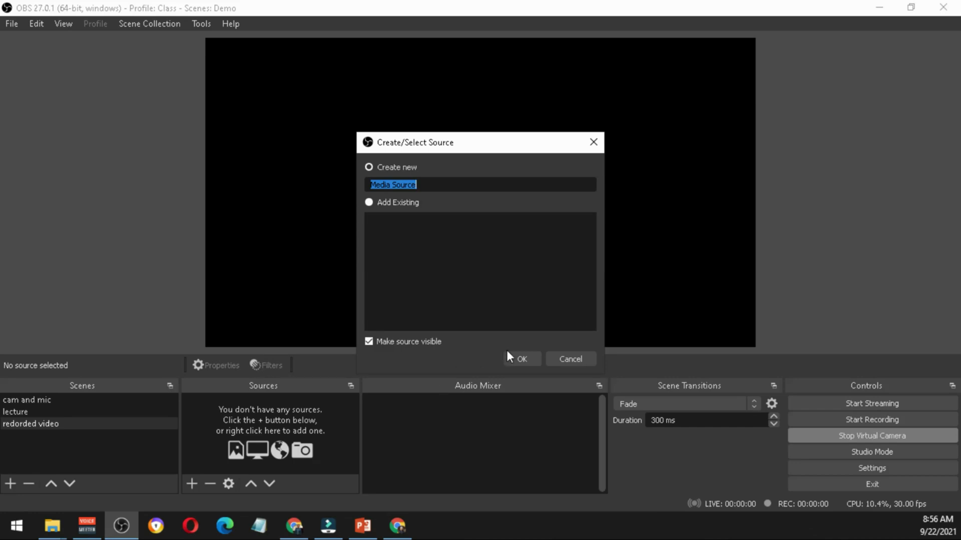
left_click(520, 359)
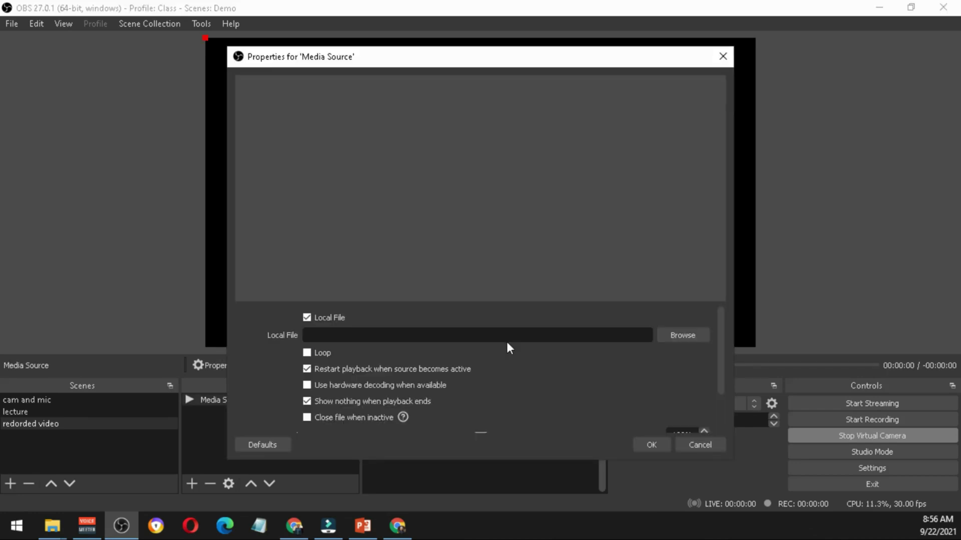
left_click_drag(480, 56, 563, 52)
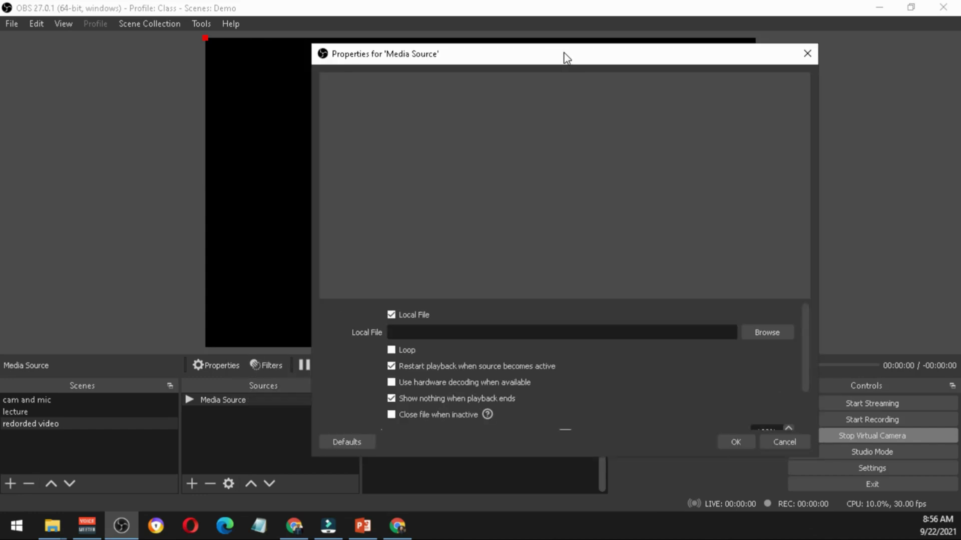
Turn off Restart playback and set the media file to the Market Structures video in Videos
left_click(464, 366)
left_click(769, 333)
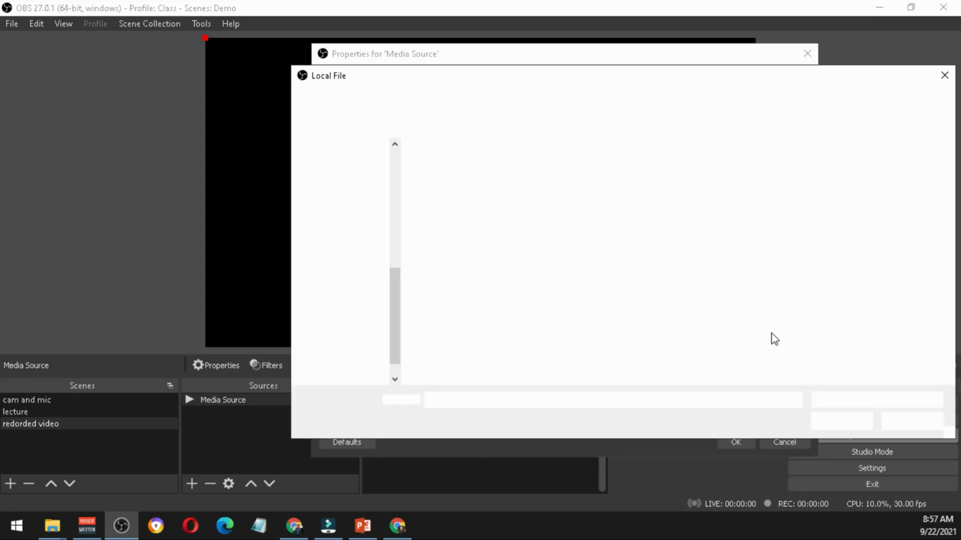
left_click_drag(393, 310, 388, 186)
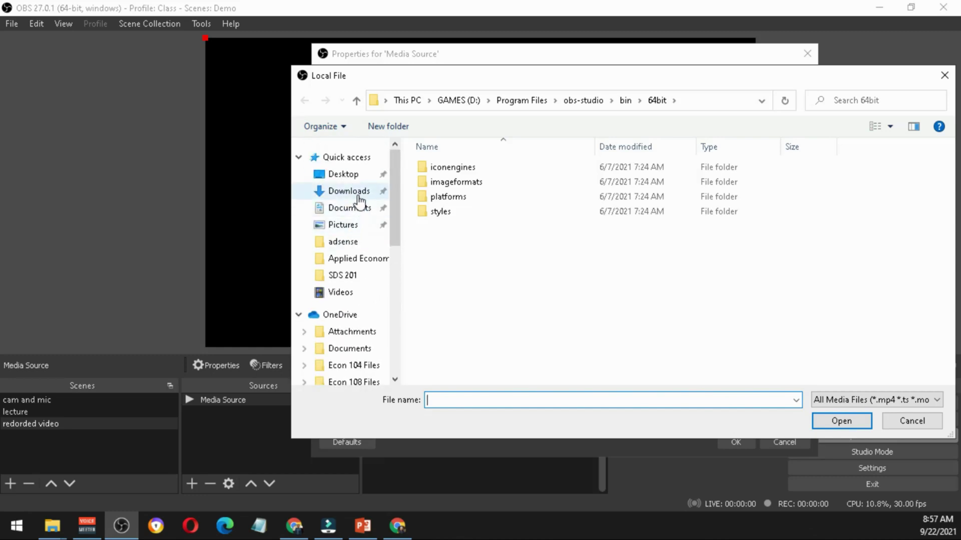
left_click(340, 292)
left_click(676, 271)
left_click(822, 423)
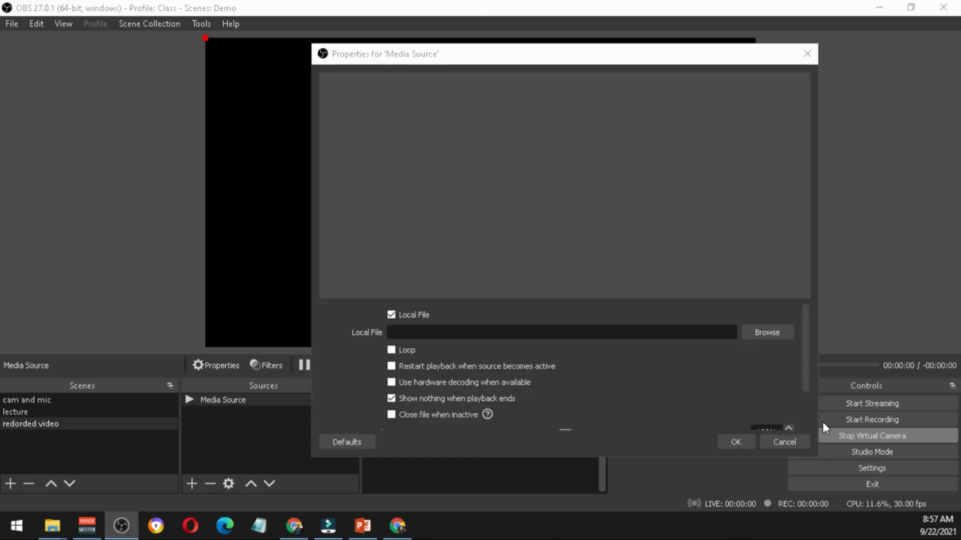
left_click(737, 445)
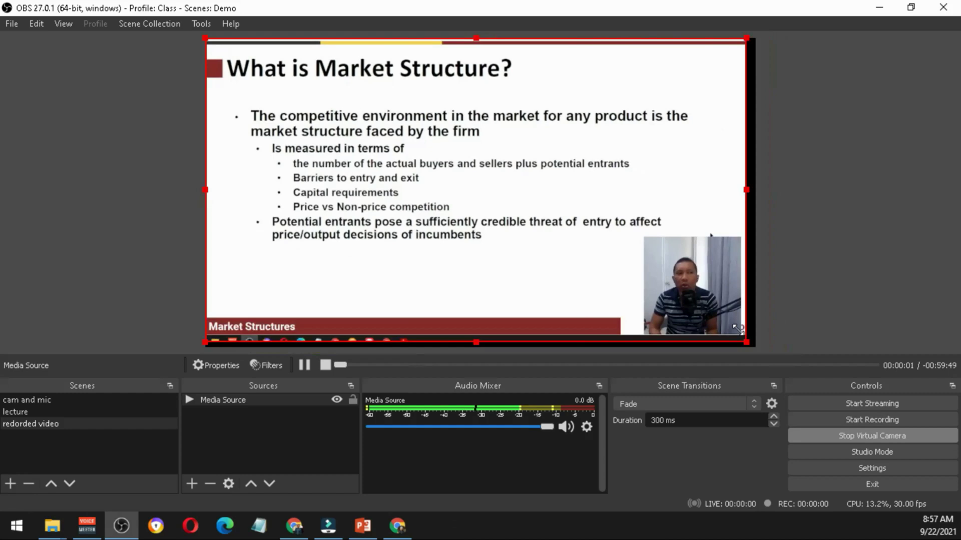
Enlarge the lecture video slightly and keep its audio monitoring off in Advanced Audio Properties
left_click_drag(738, 328, 747, 333)
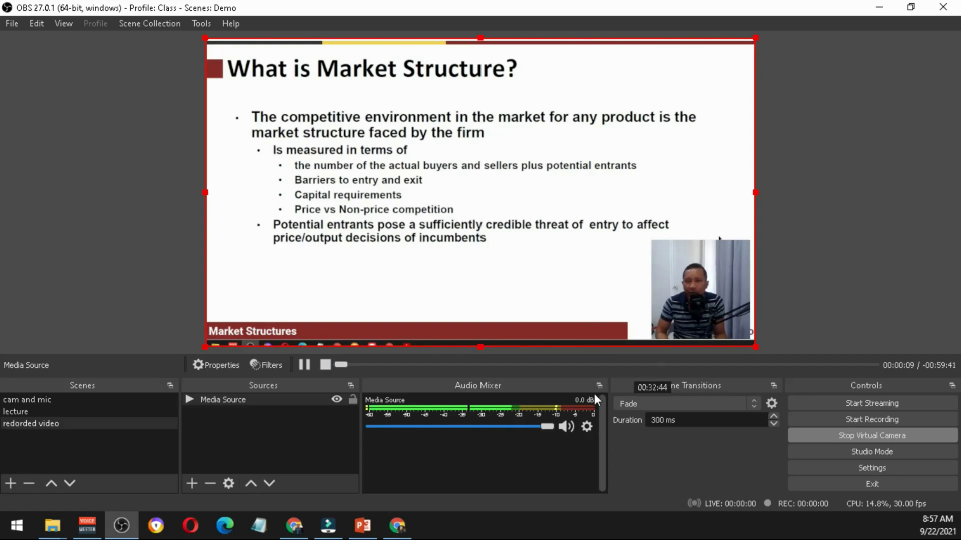
right_click(565, 407)
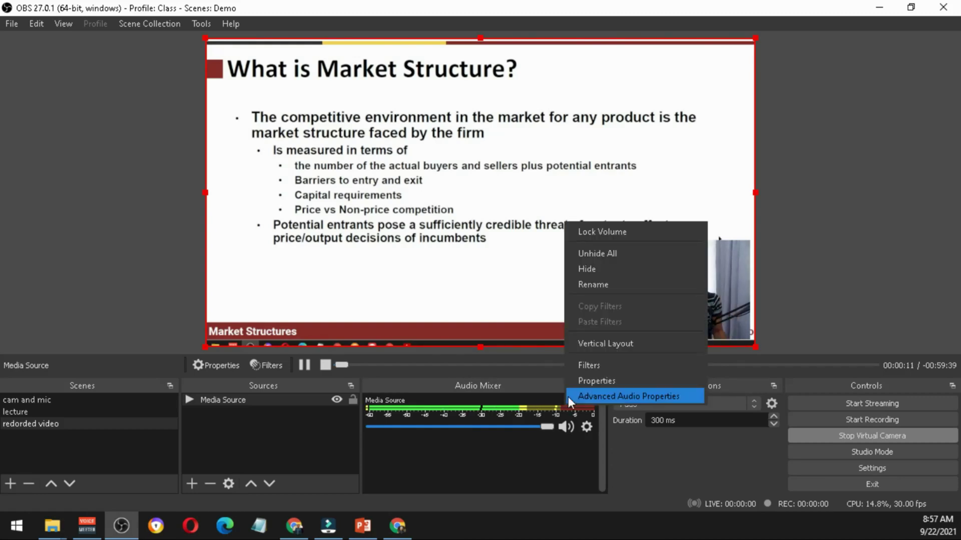
left_click(568, 398)
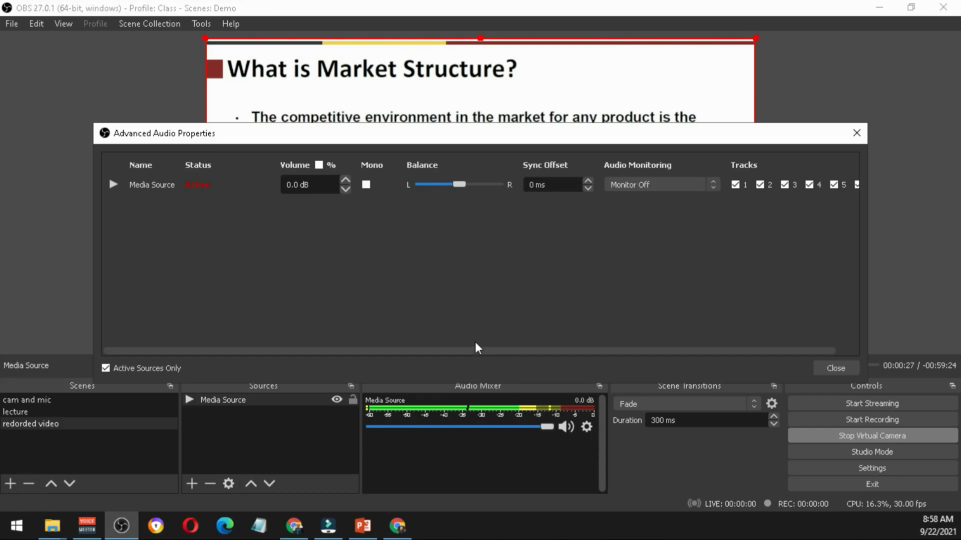
left_click(645, 188)
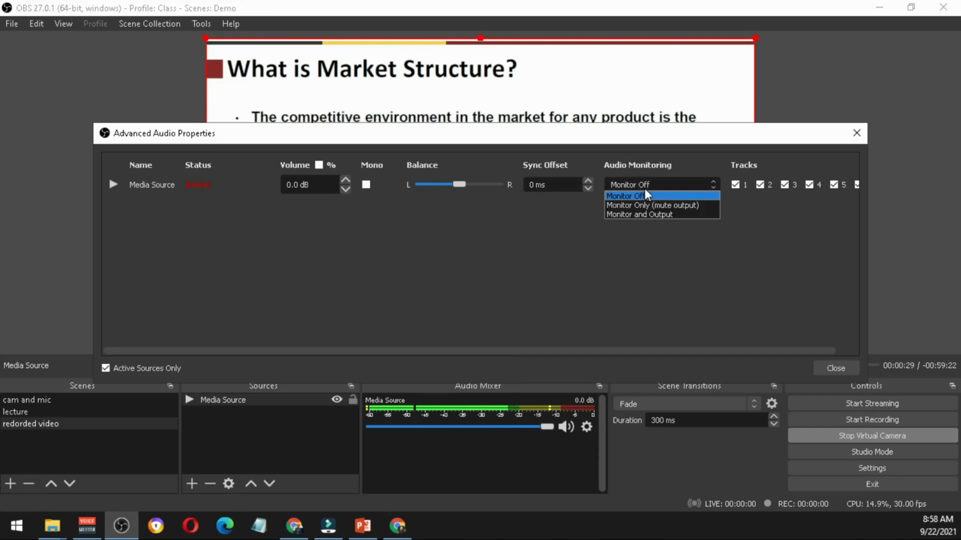
left_click(645, 219)
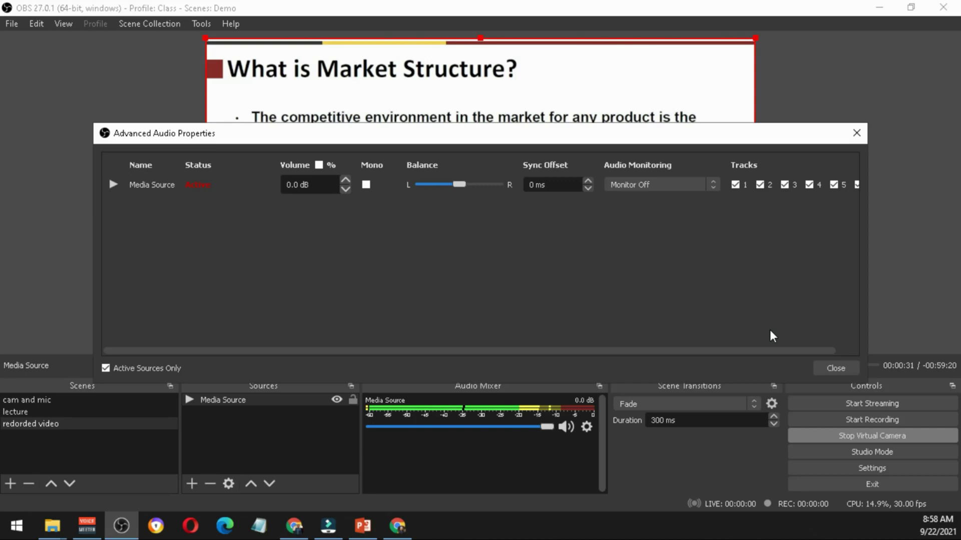
left_click(820, 368)
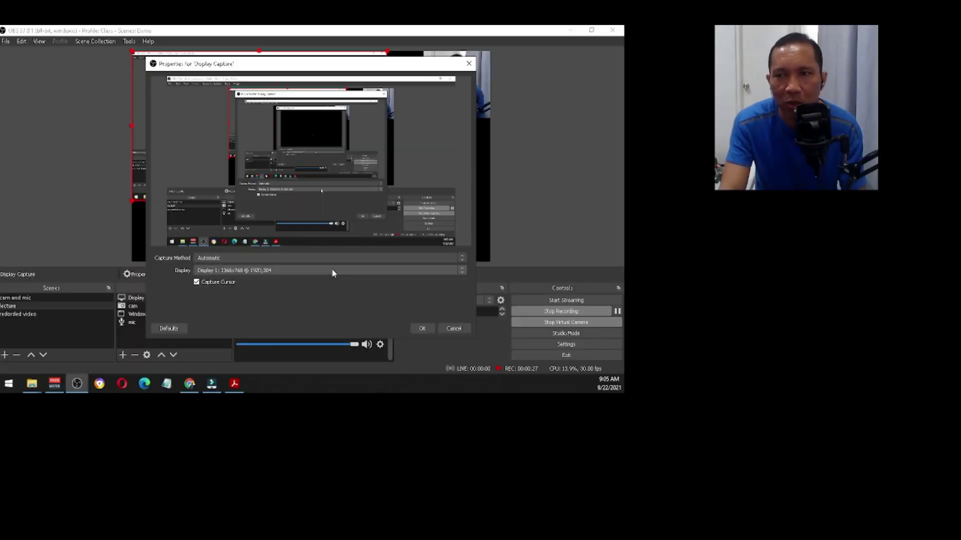
Show the Display Capture source's list of displays available to capture
left_click(274, 272)
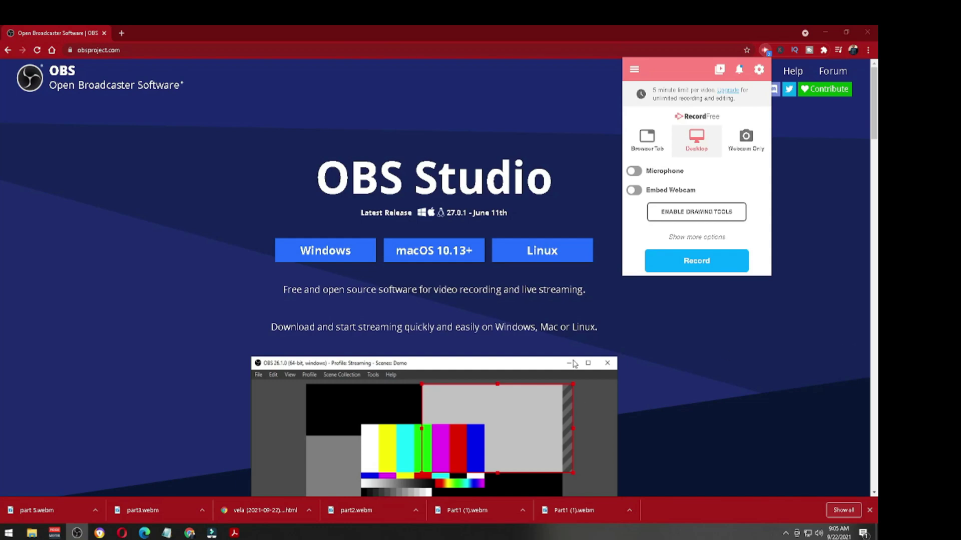
Bring the Market Structures.pdf slides in Adobe Acrobat Reader to the front
left_click(231, 533)
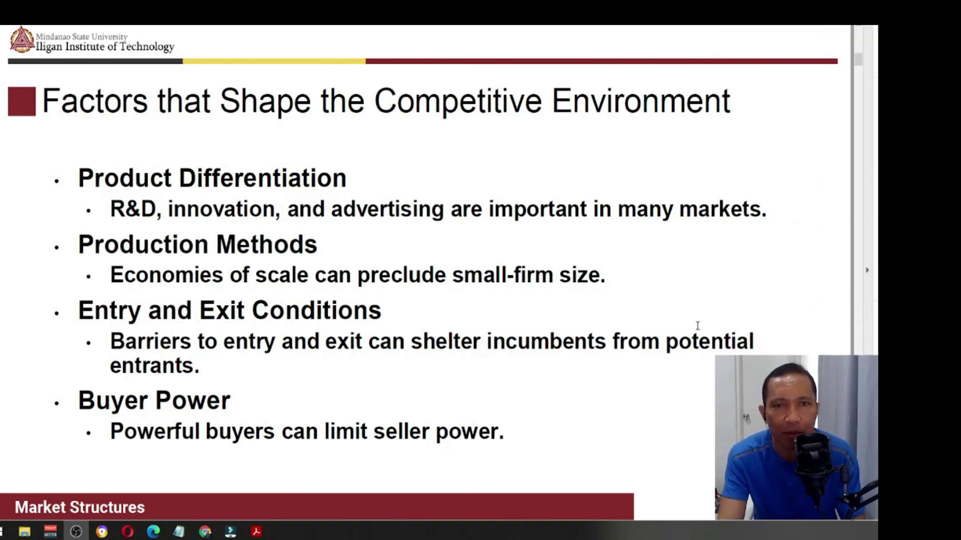
Advance to the Markets Classification slide and switch back to OBS
key("Right")
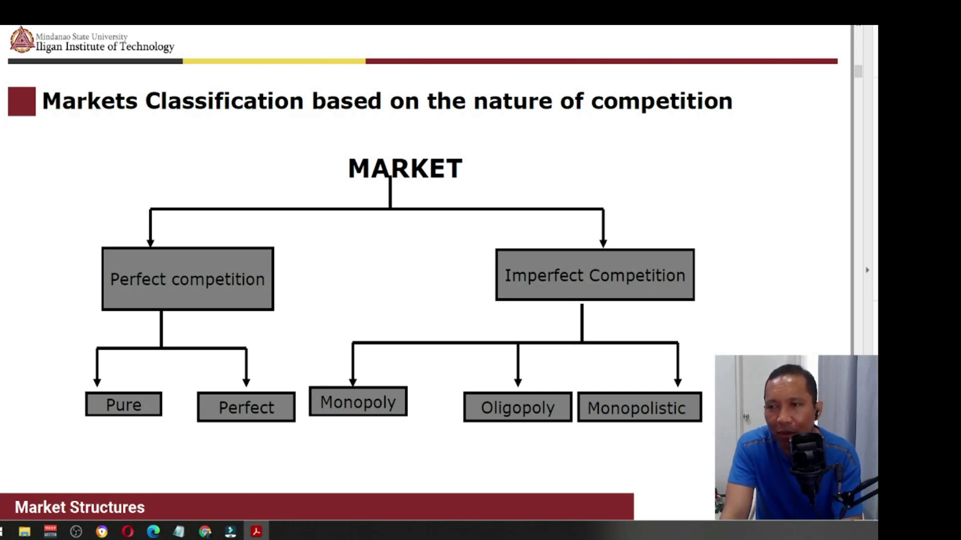
key("alt+Tab")
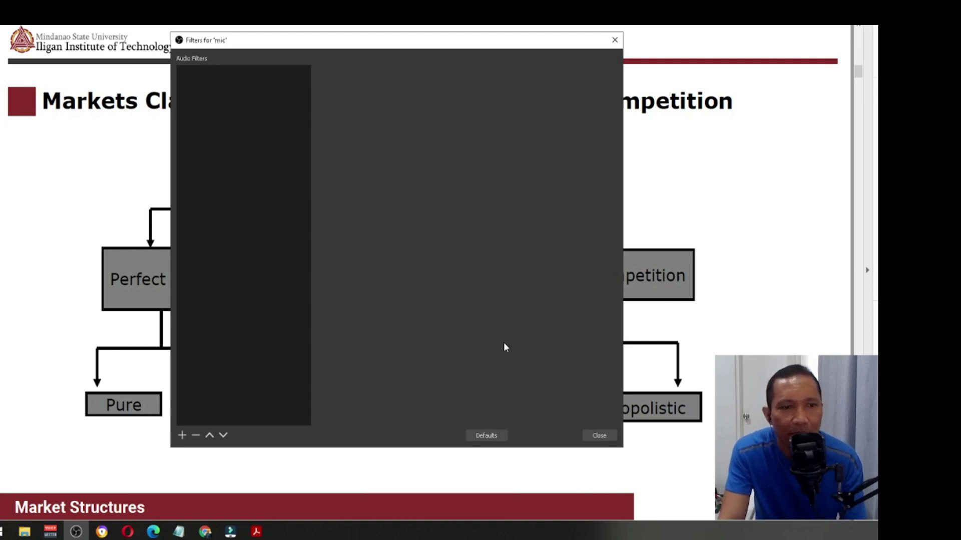
Add a Noise Suppression filter to the mic source
left_click(182, 436)
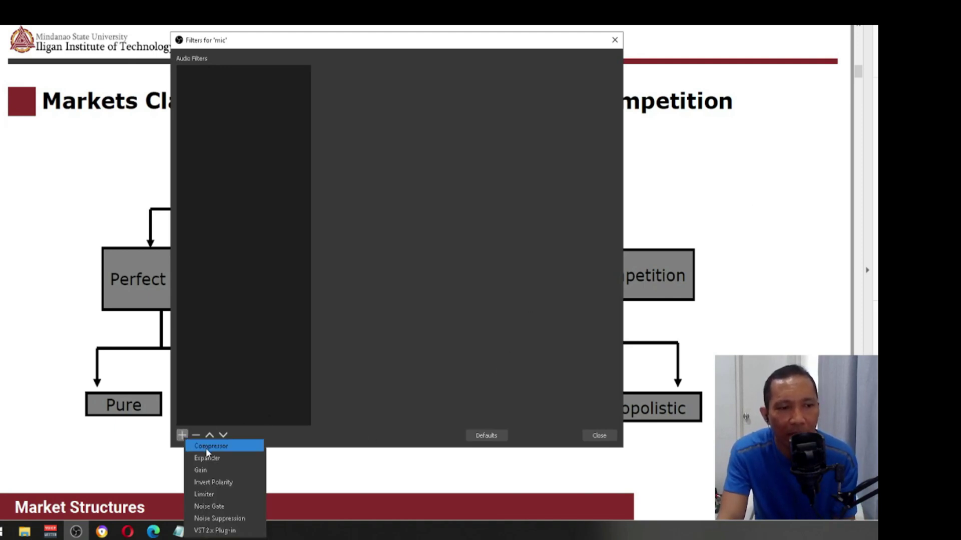
left_click(245, 515)
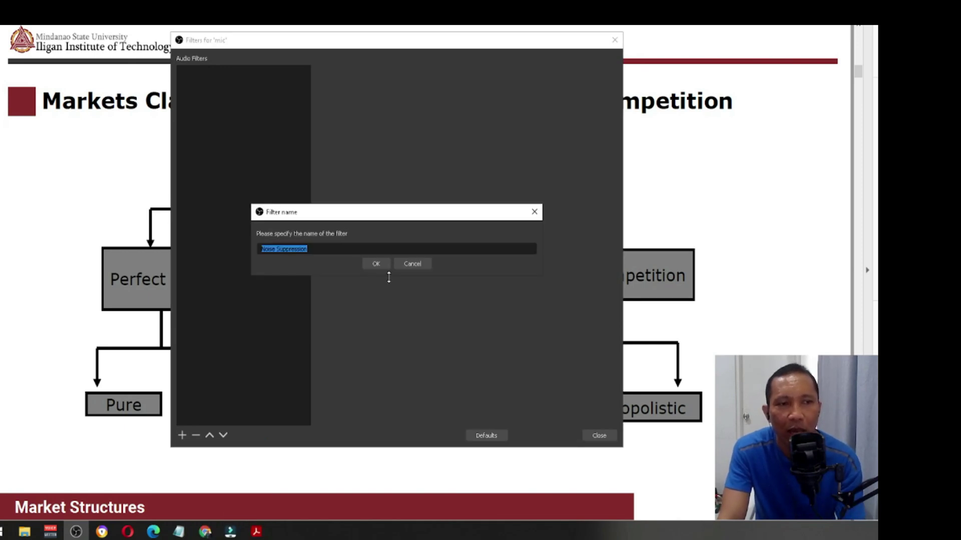
left_click(385, 260)
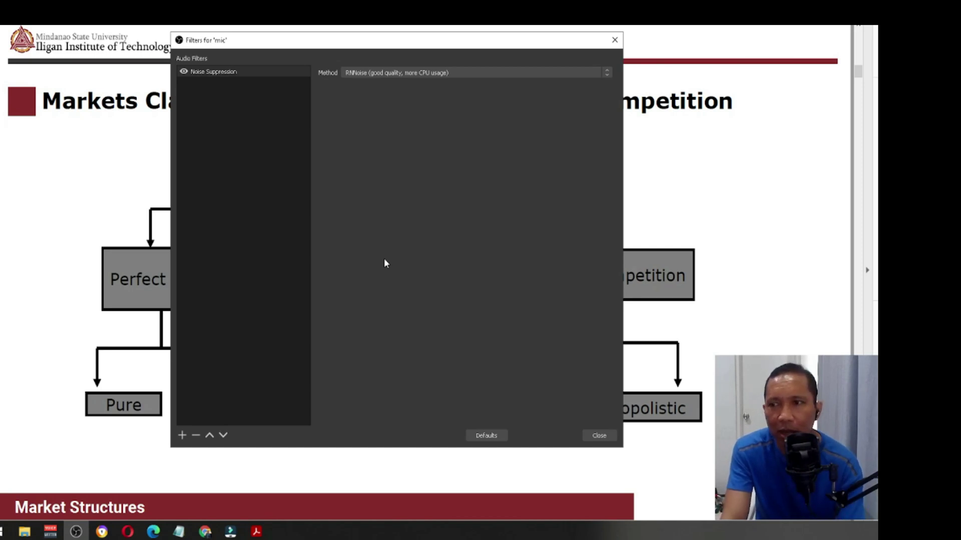
Add a Compressor filter to the mic, defaulting to 10:1 ratio and -18 dB threshold
left_click(183, 435)
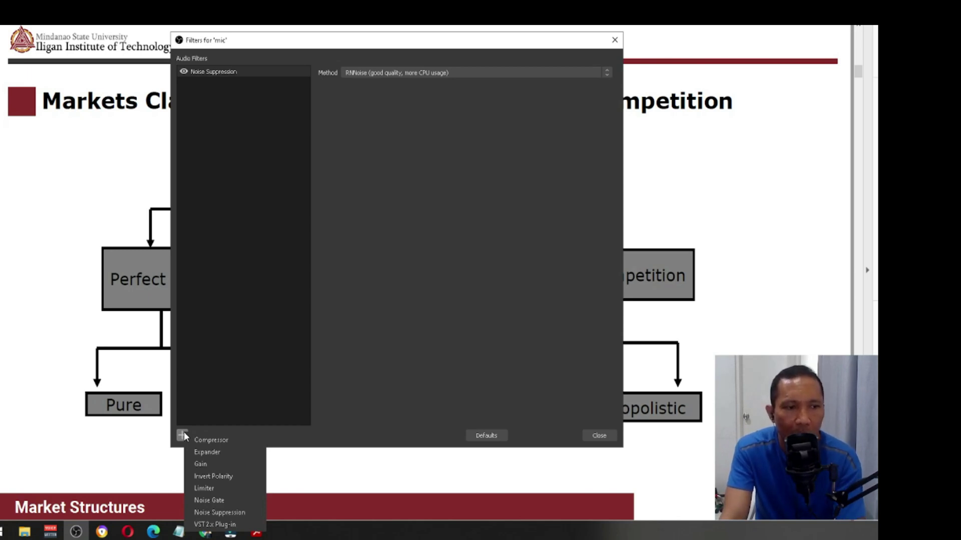
left_click(210, 440)
left_click(384, 261)
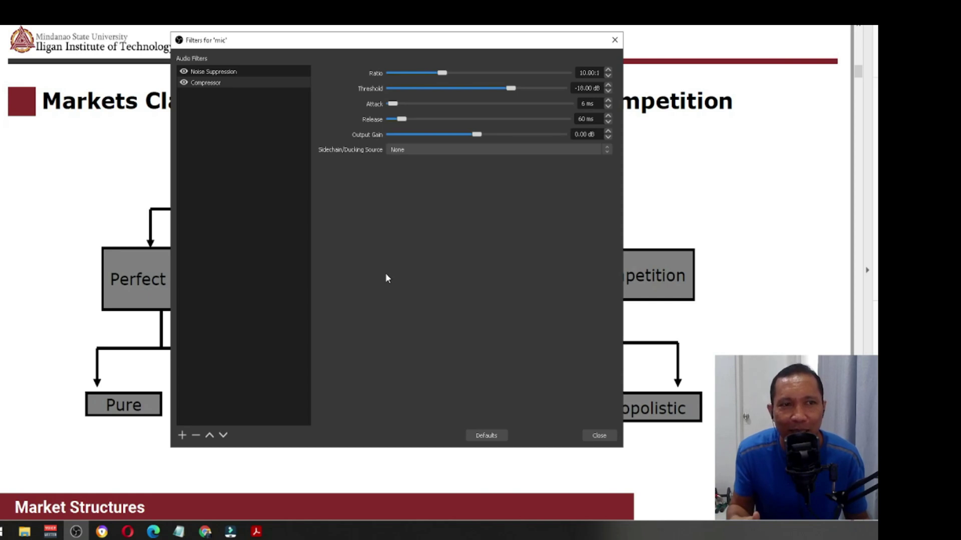
Add a Gain filter to the mic and set it to 2 dB
left_click(186, 434)
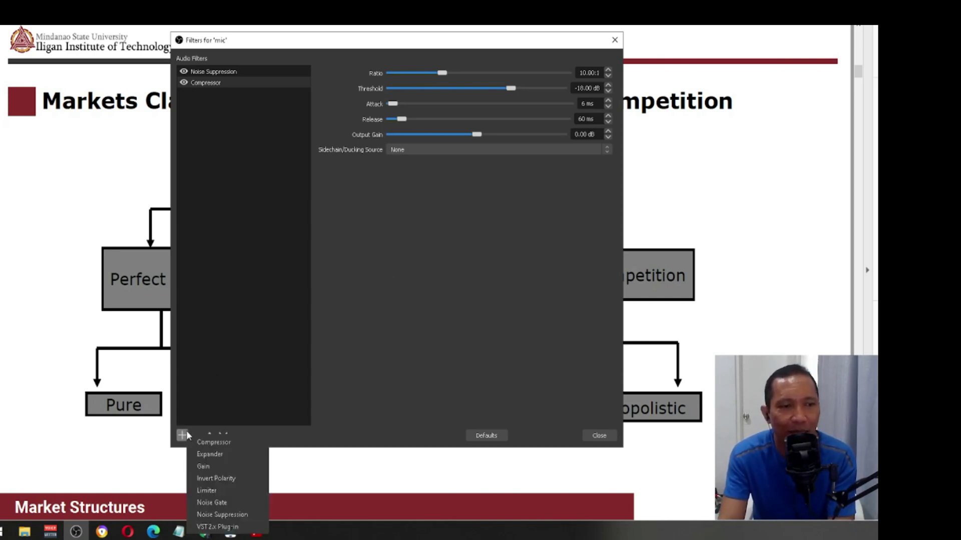
left_click(220, 465)
left_click(375, 264)
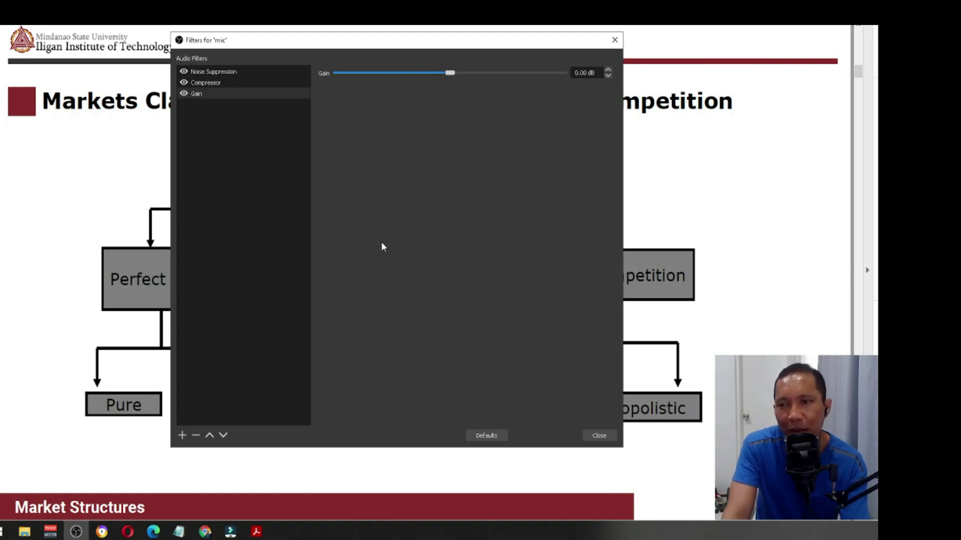
left_click(608, 71)
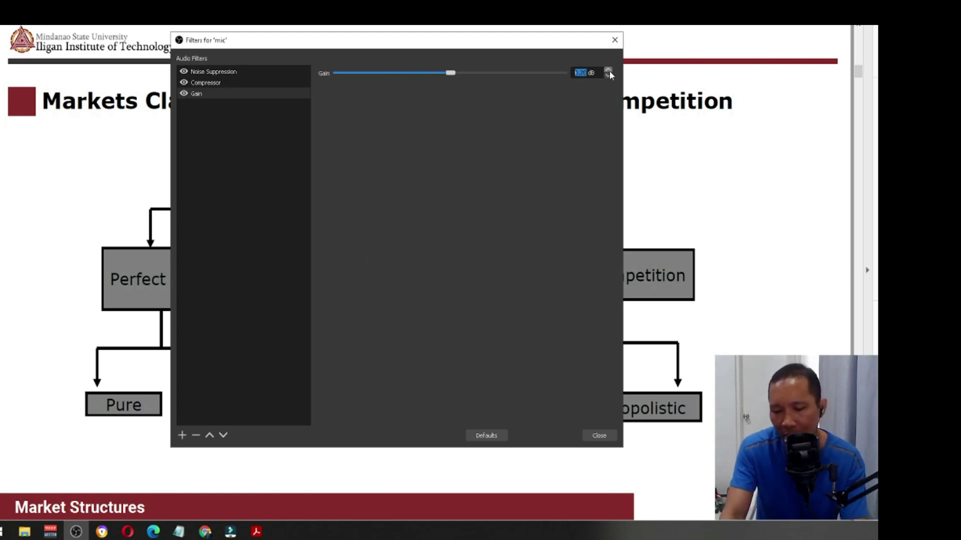
type("2")
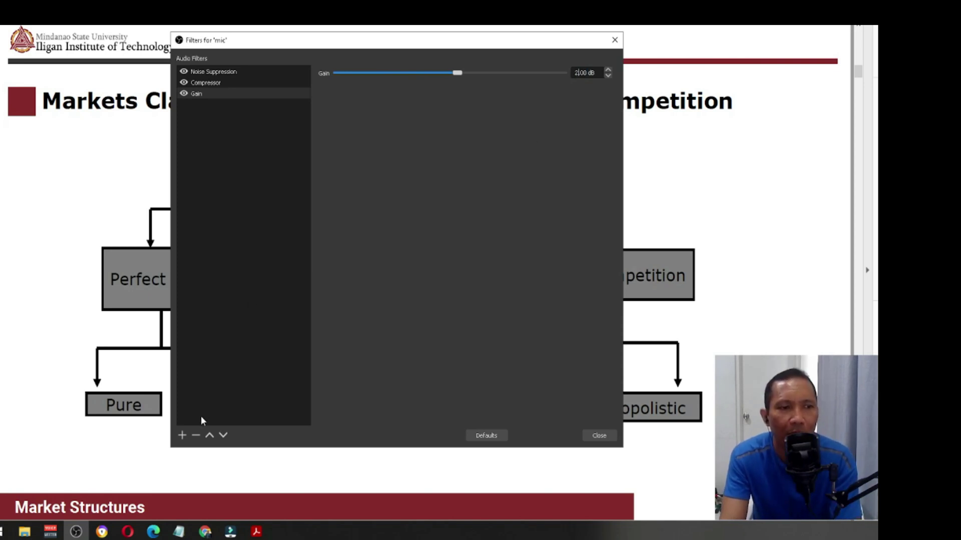
Add a Limiter filter to the mic with -6.00 dB threshold and 60 ms release
left_click(182, 433)
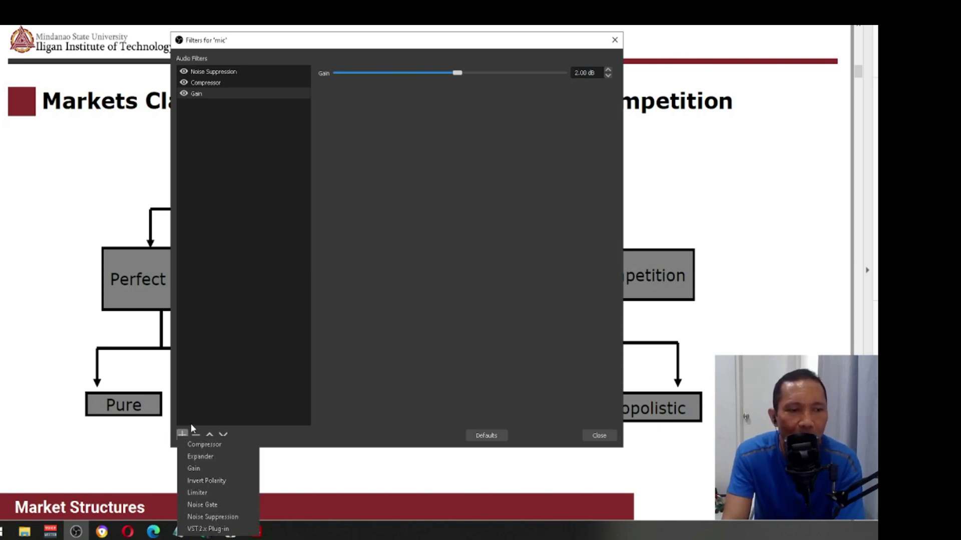
left_click(200, 493)
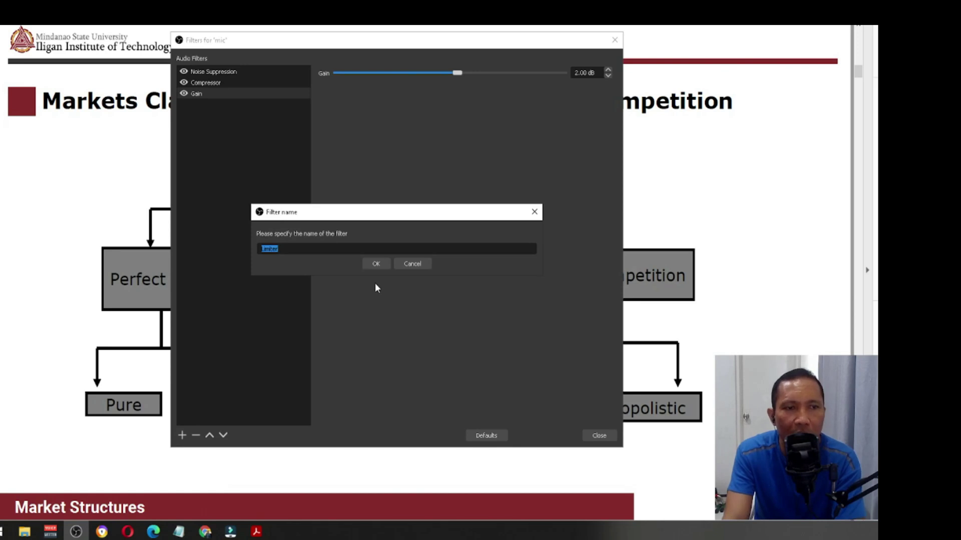
left_click(376, 264)
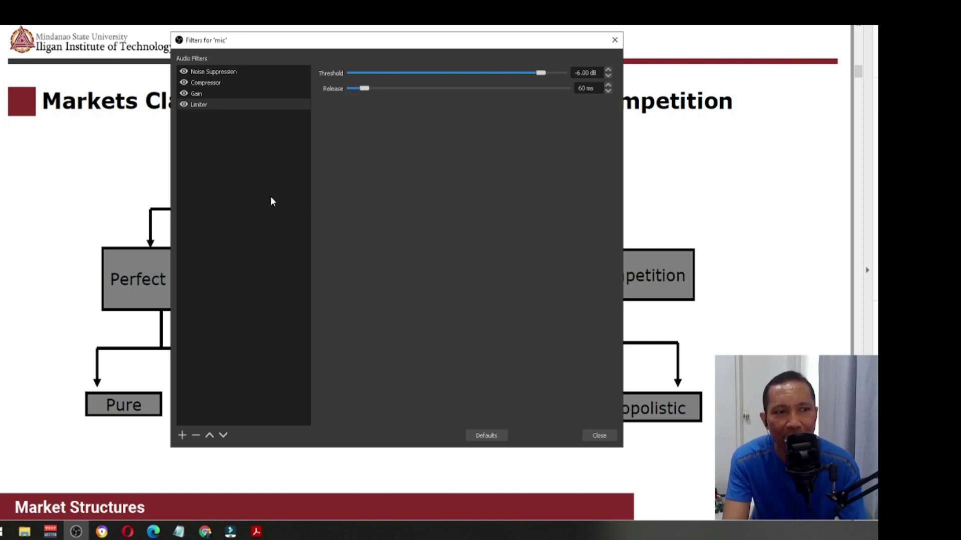
Add a VST 2.x Plug-in filter loaded with Voxengo Marvel GEQ, opening and closing its interface
left_click(183, 435)
left_click(213, 524)
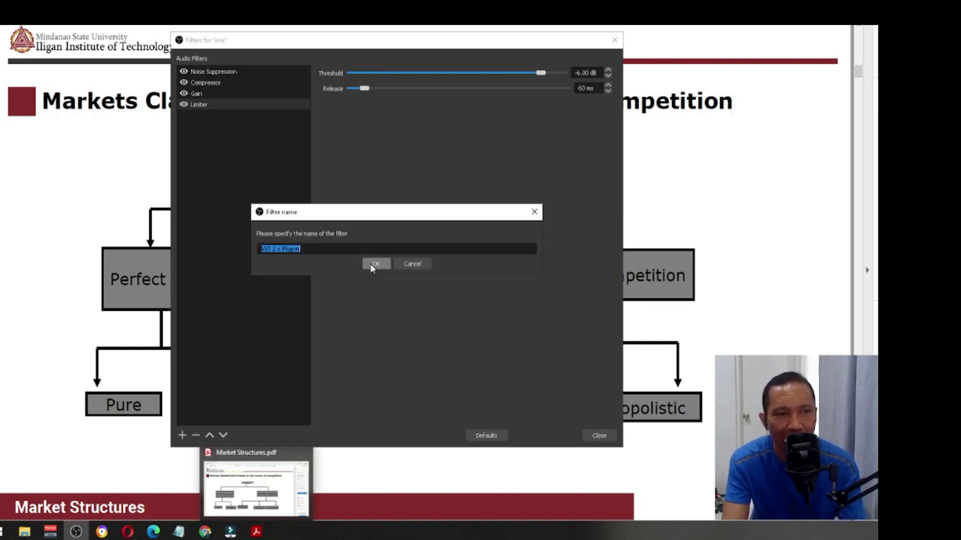
left_click(371, 265)
left_click(413, 89)
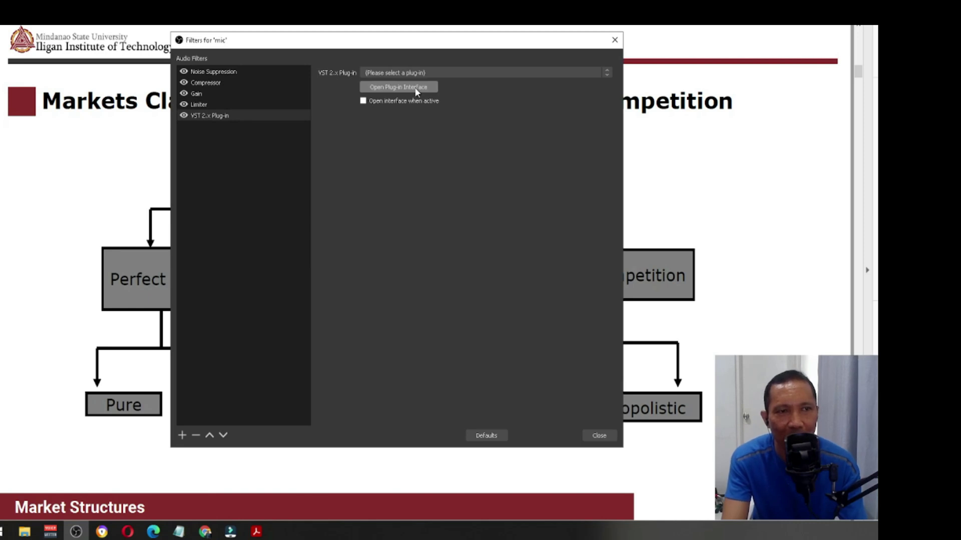
left_click(457, 75)
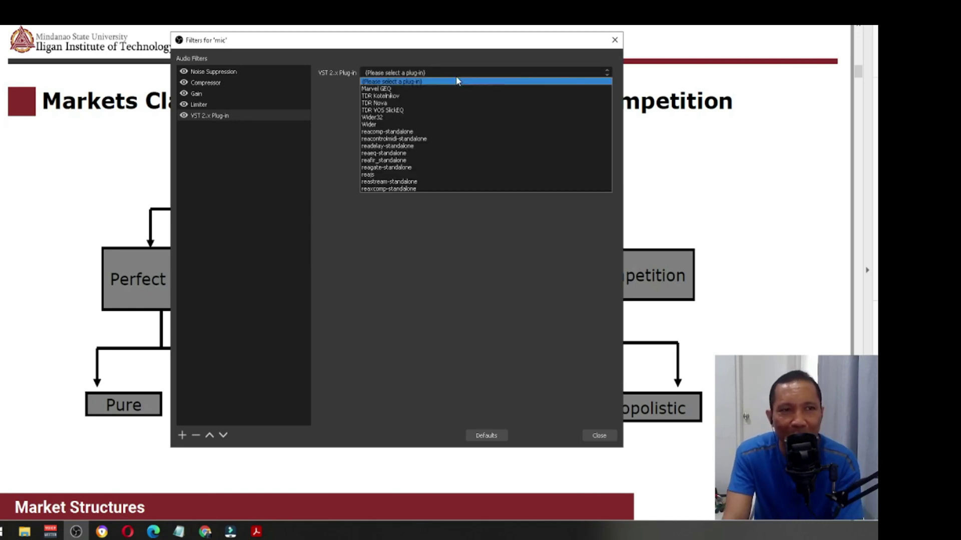
left_click(454, 90)
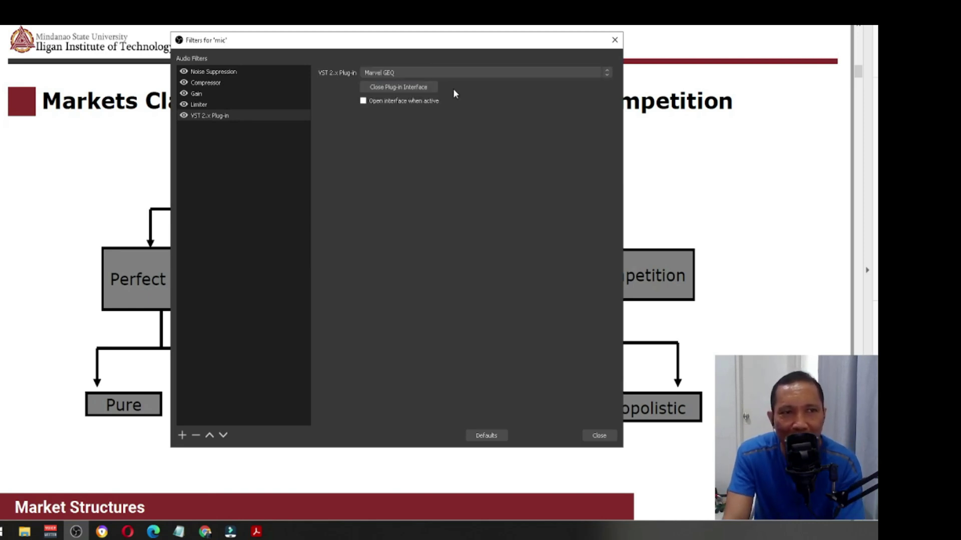
left_click(415, 87)
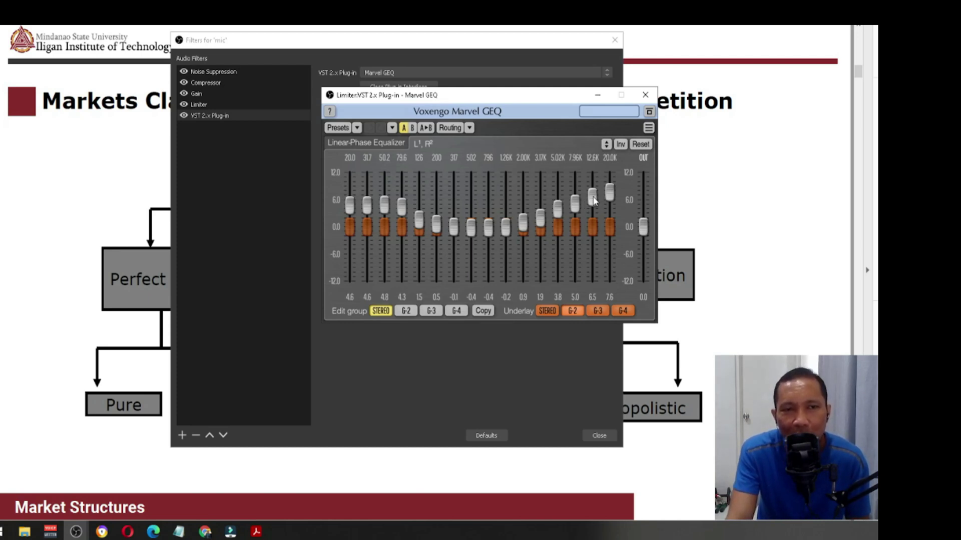
left_click(645, 94)
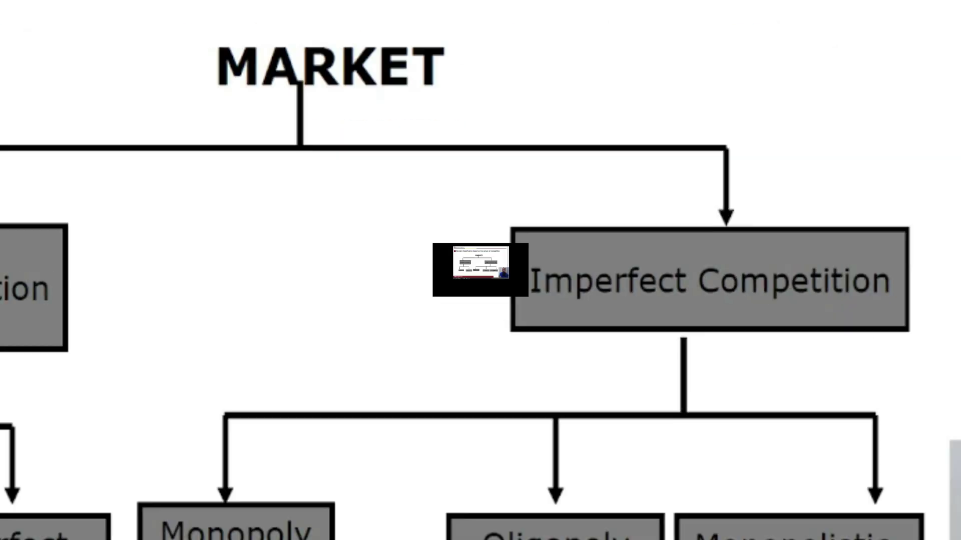